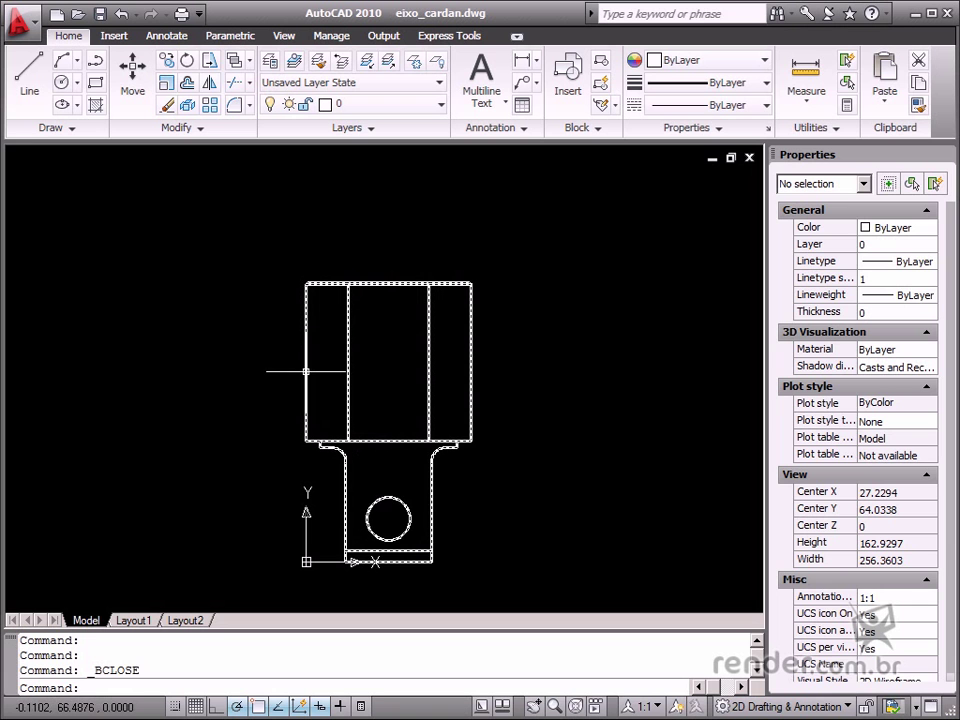
Open the eixo cardan block for editing and add a one-grip linear parameter along the wide body's left edge, from lower to upper corner
{"action": "double_click", "coordinate": [306, 371]}
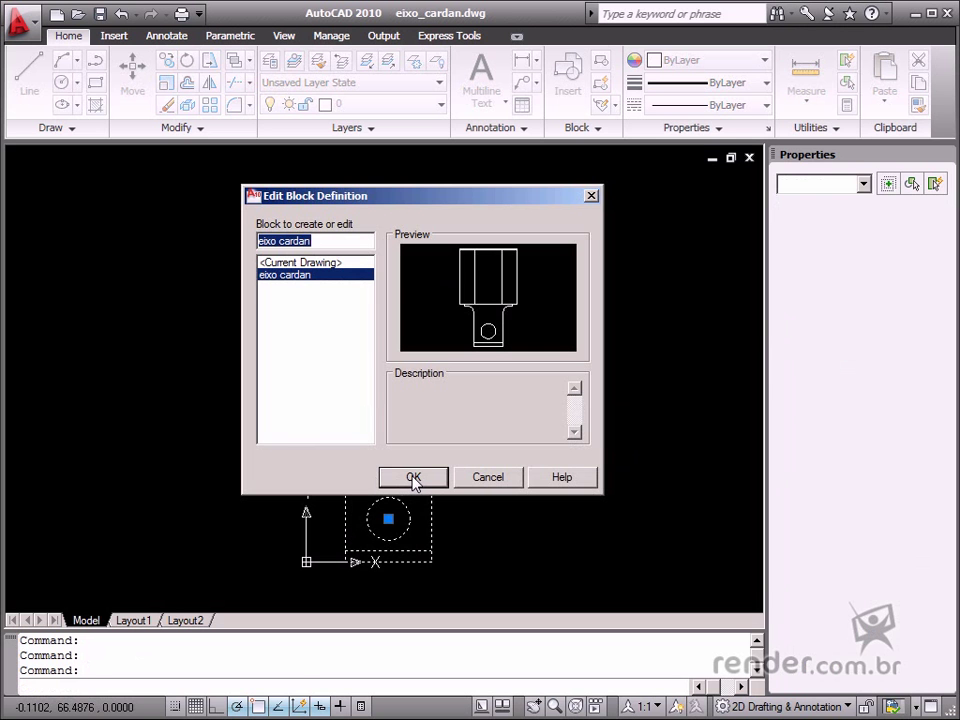
{"action": "left_click", "coordinate": [413, 478]}
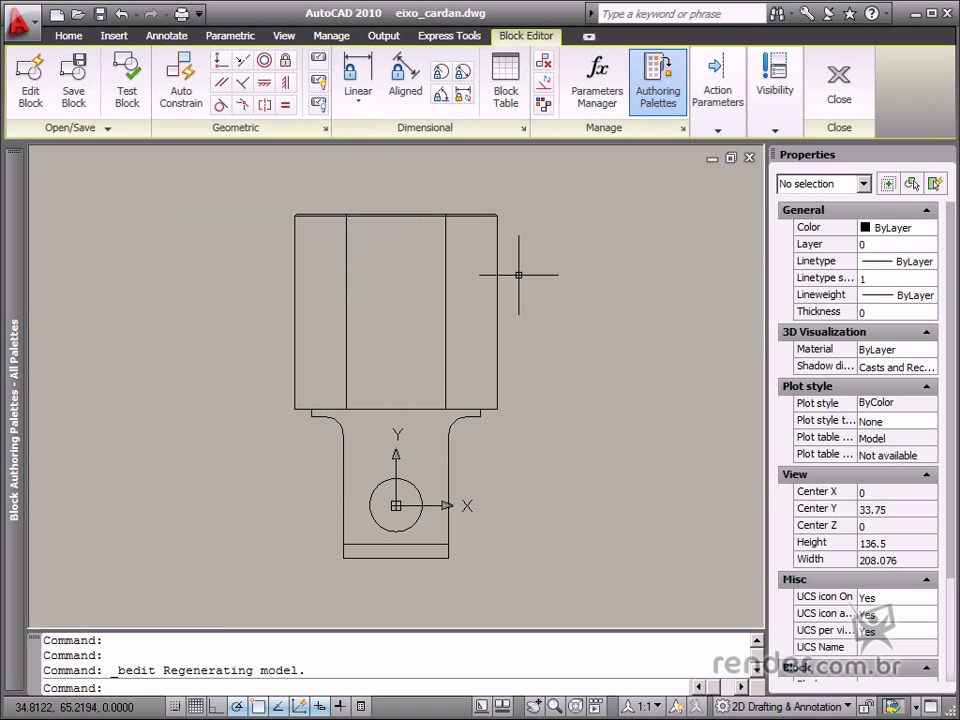
{"action": "left_click", "coordinate": [716, 130]}
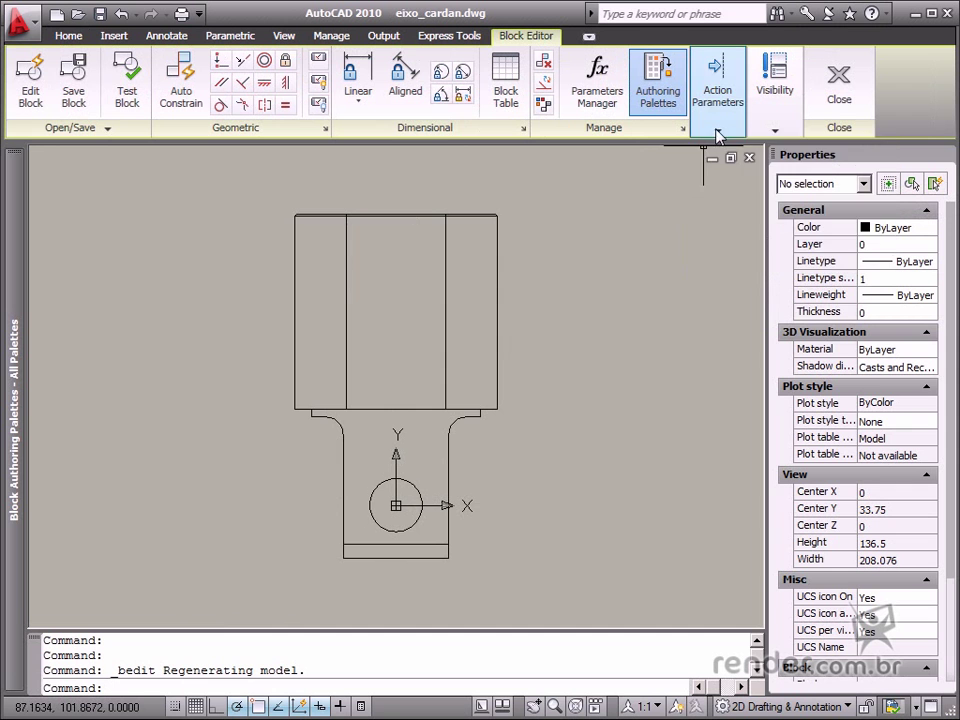
{"action": "left_click", "coordinate": [717, 128]}
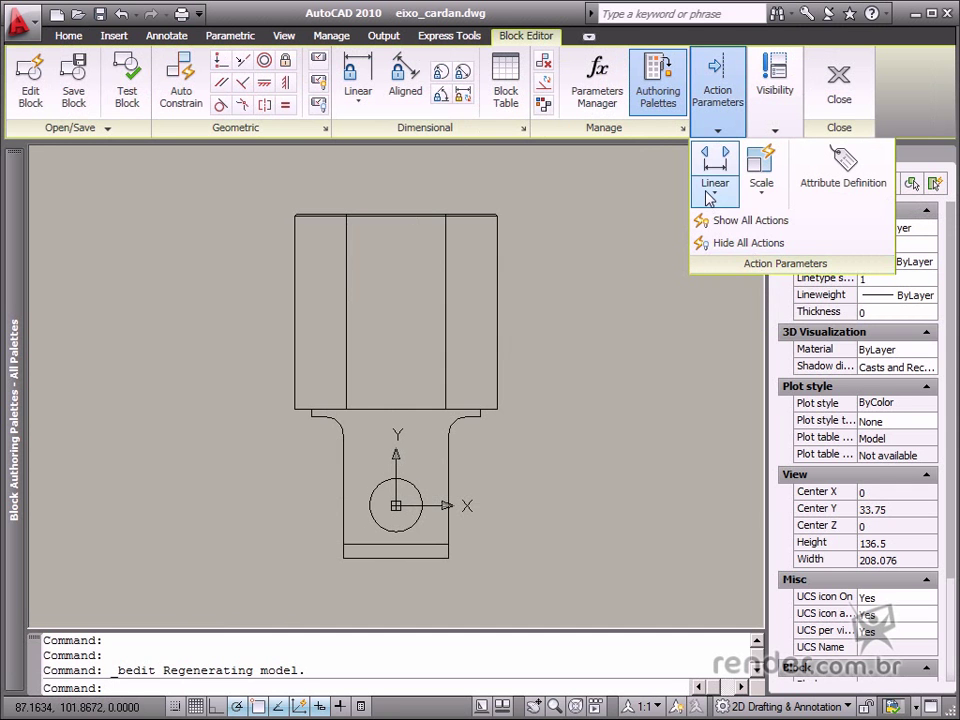
{"action": "left_click", "coordinate": [710, 190]}
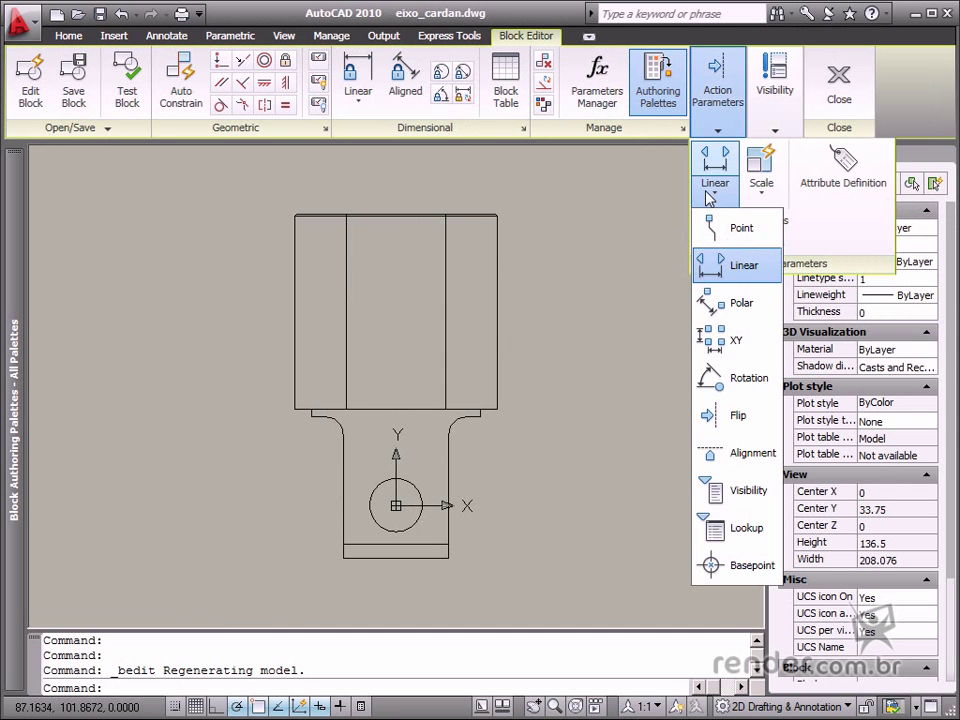
{"action": "left_click", "coordinate": [736, 265]}
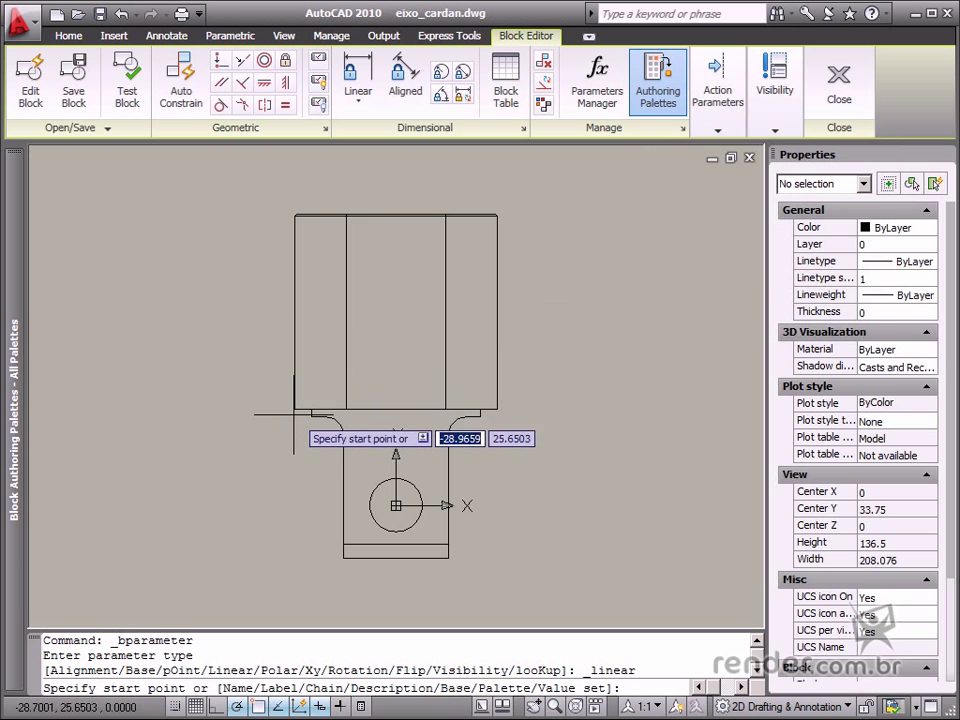
{"action": "left_click", "coordinate": [713, 131]}
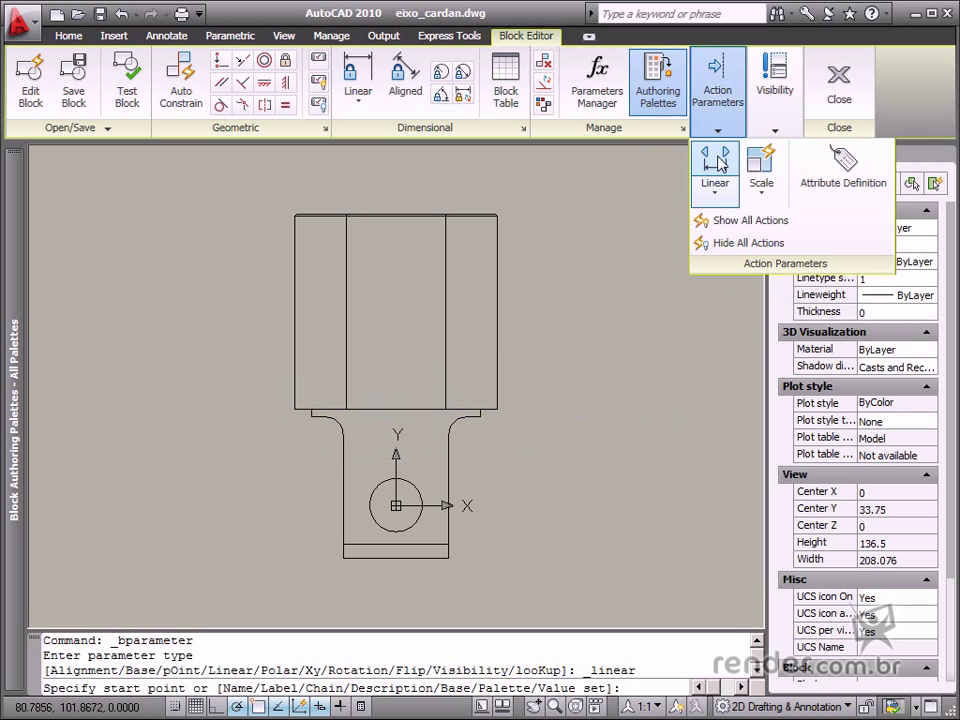
{"action": "left_click", "coordinate": [714, 192]}
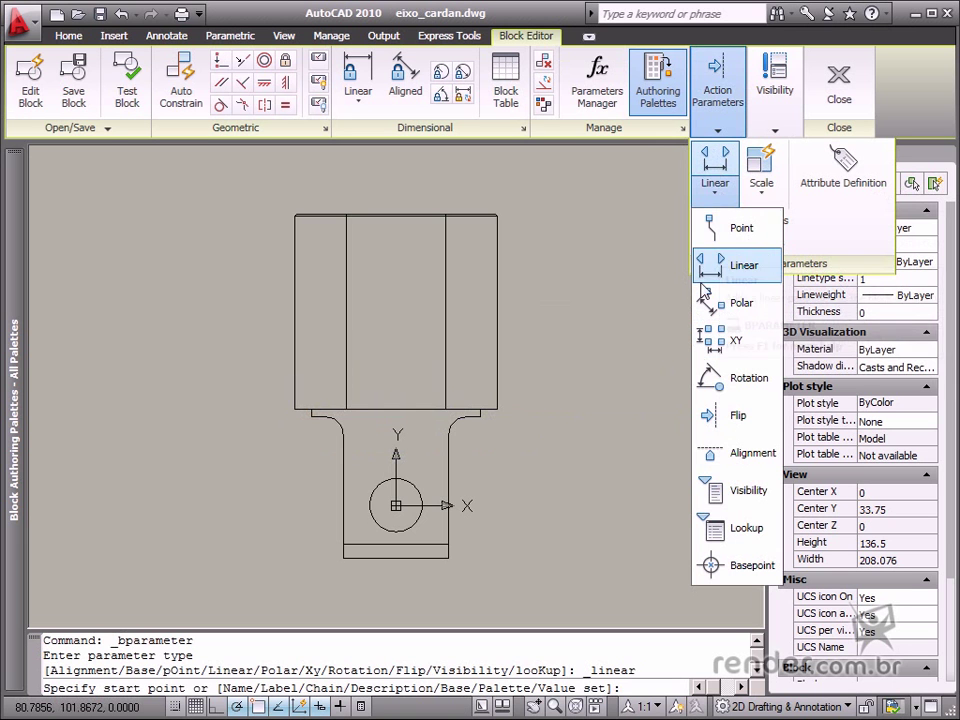
{"action": "left_click", "coordinate": [294, 409]}
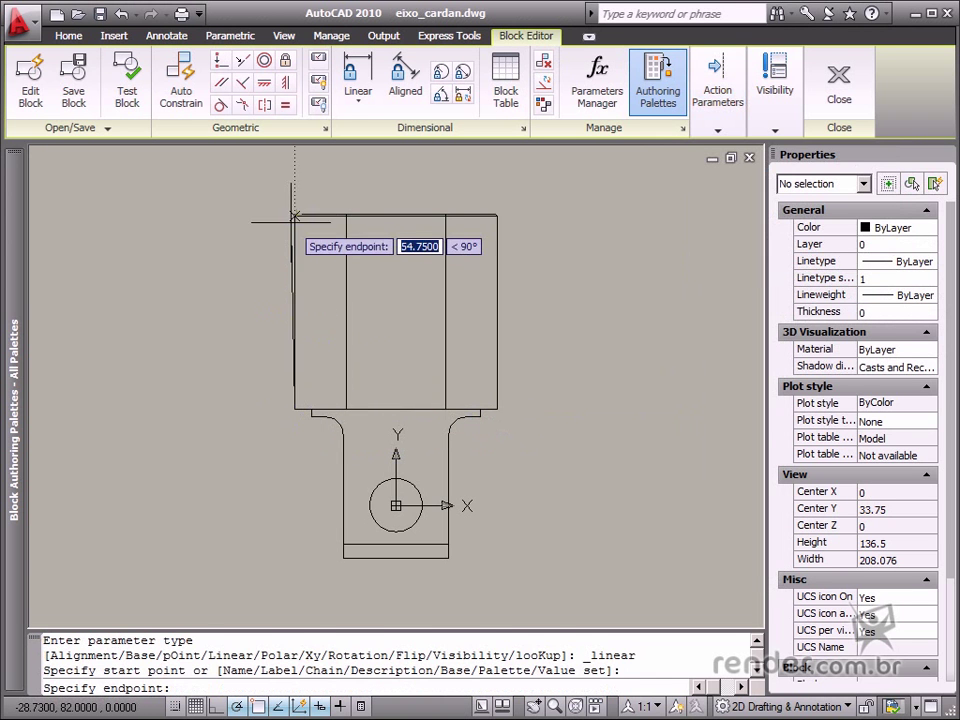
{"action": "left_click", "coordinate": [294, 216]}
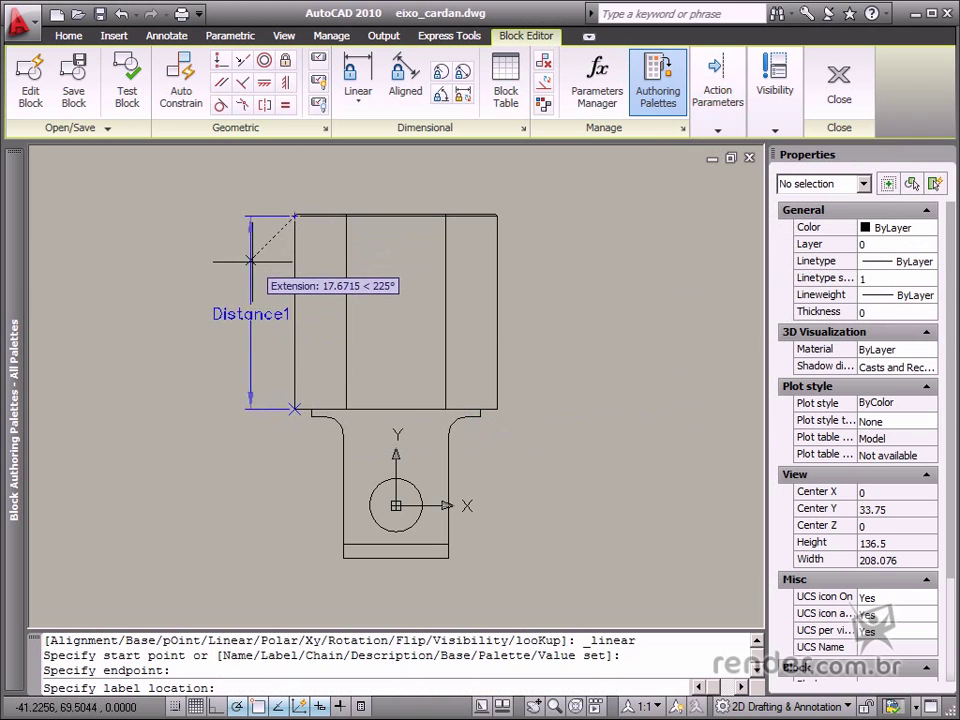
{"action": "left_click", "coordinate": [252, 250]}
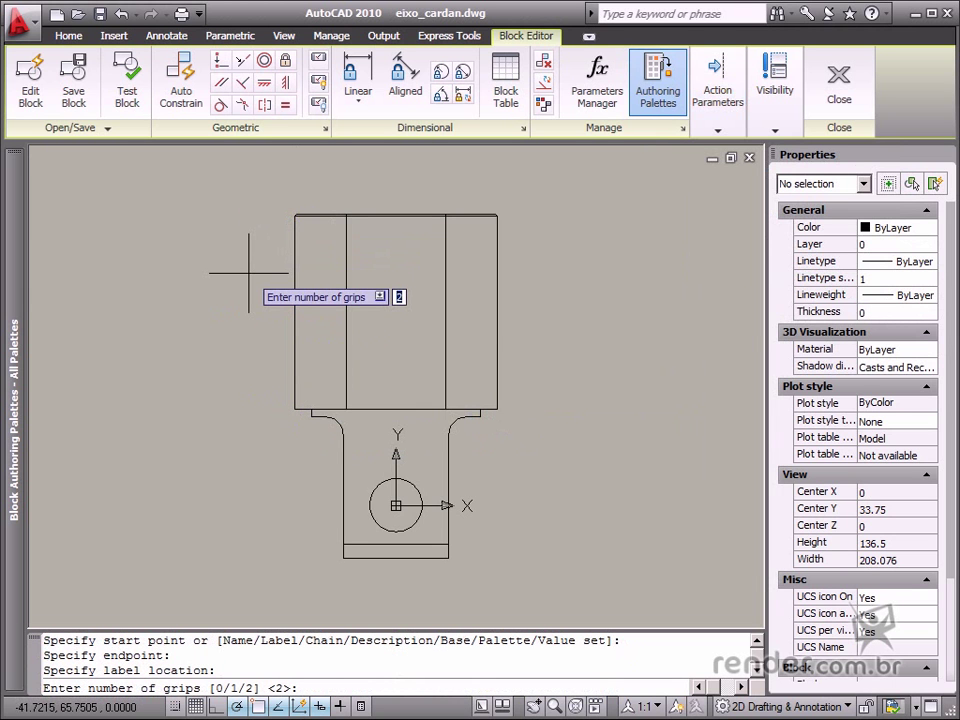
{"action": "key", "text": "Down"}
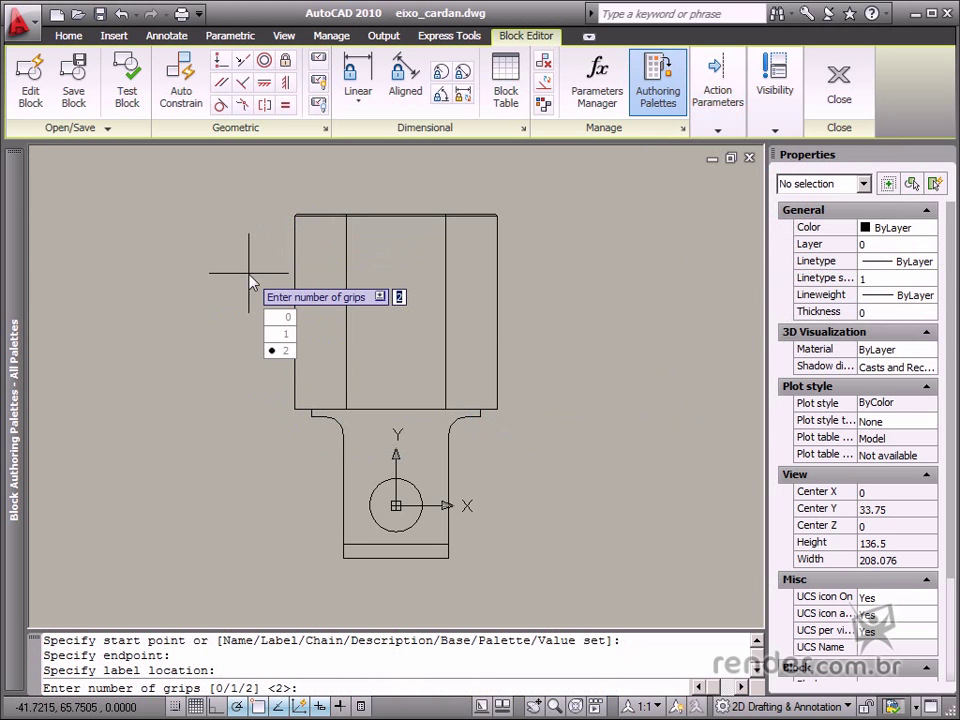
{"action": "key", "text": "Return"}
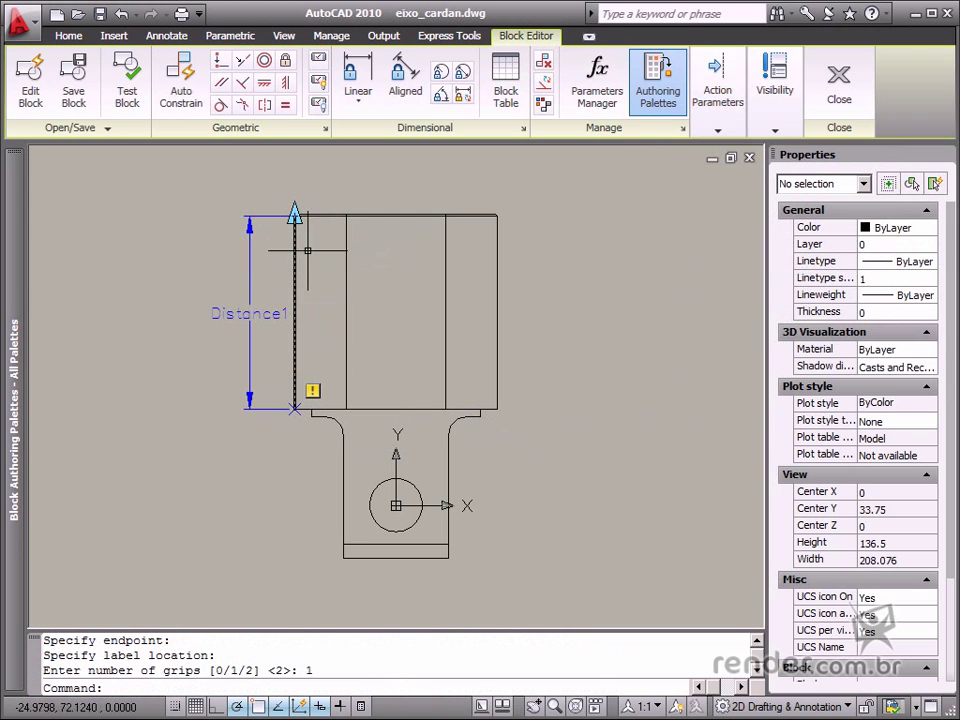
Add a Stretch action to the linear parameter's upper point, with the stretch frame and object selection enclosing the wide body's upper end
{"action": "left_click", "coordinate": [718, 130]}
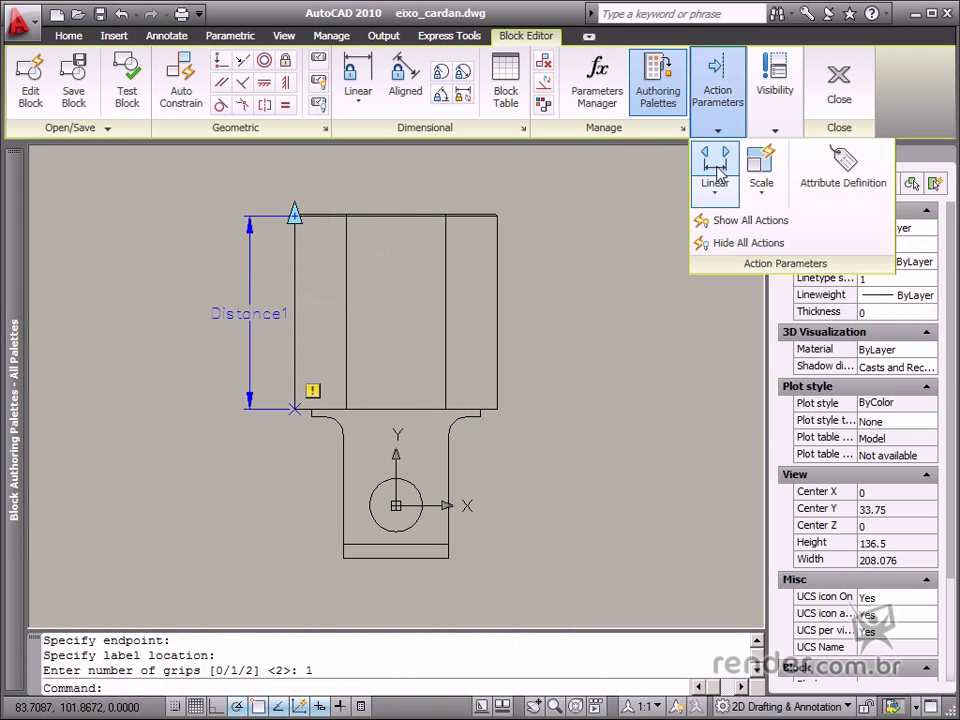
{"action": "left_click", "coordinate": [764, 196]}
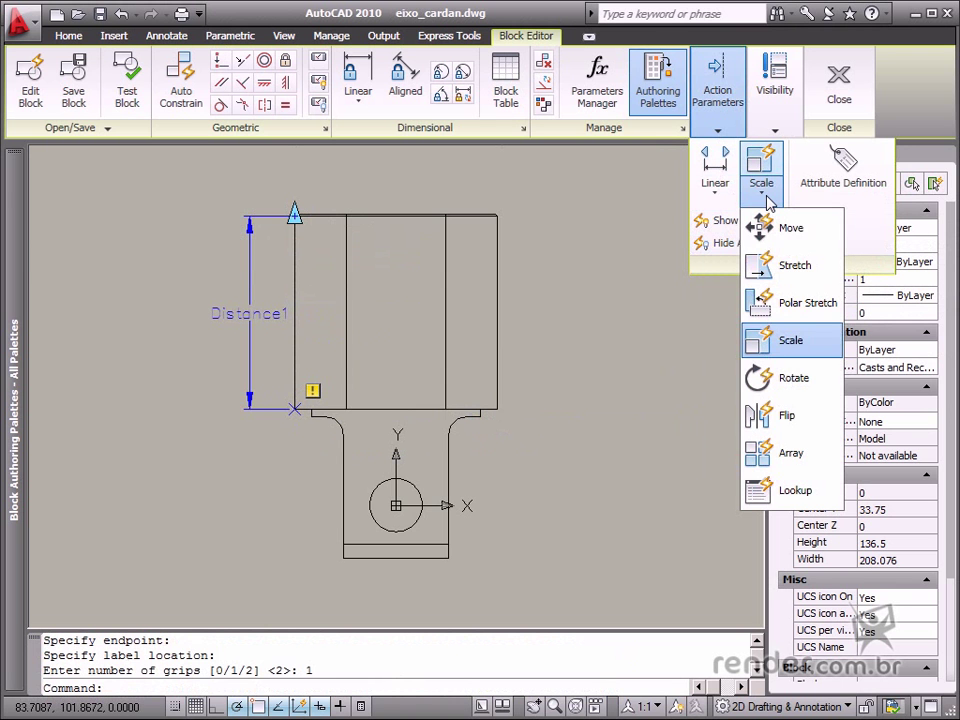
{"action": "left_click", "coordinate": [788, 267]}
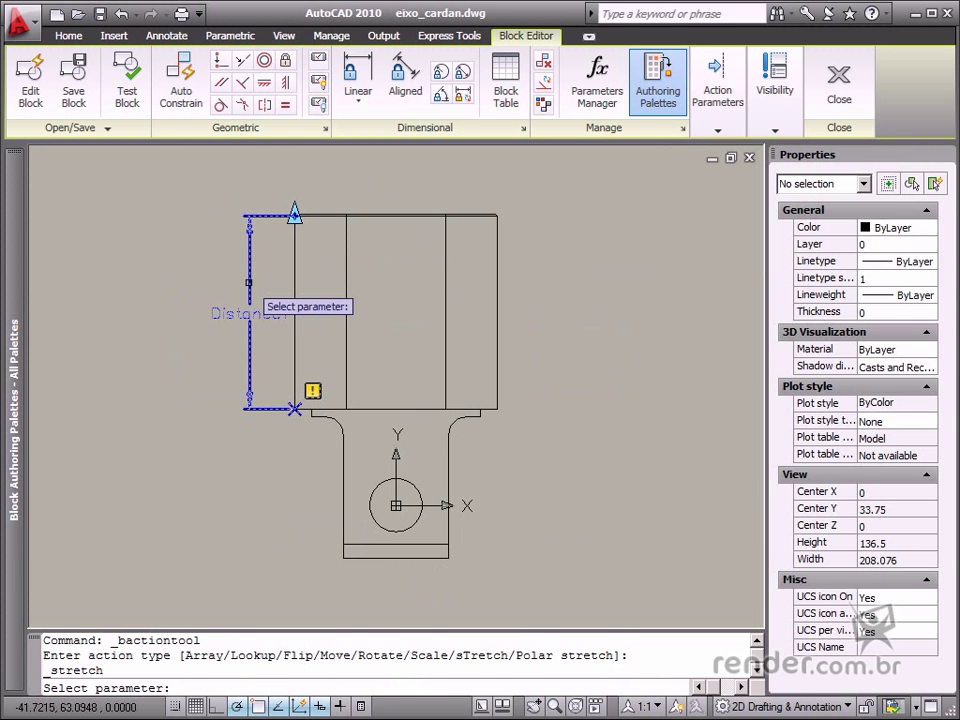
{"action": "left_click", "coordinate": [248, 283]}
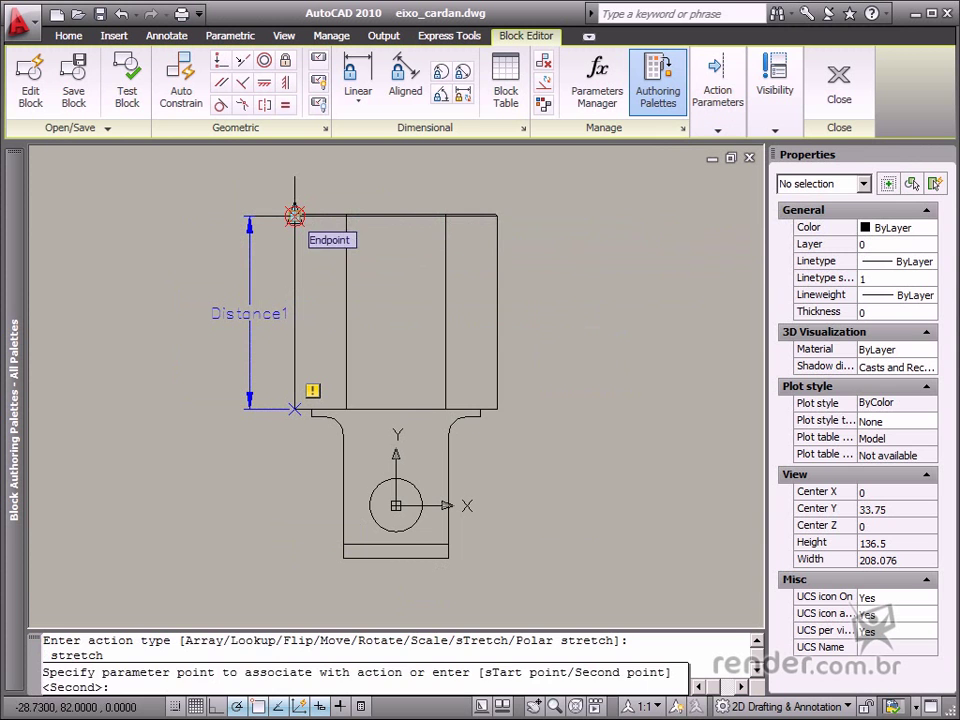
{"action": "left_click", "coordinate": [295, 215]}
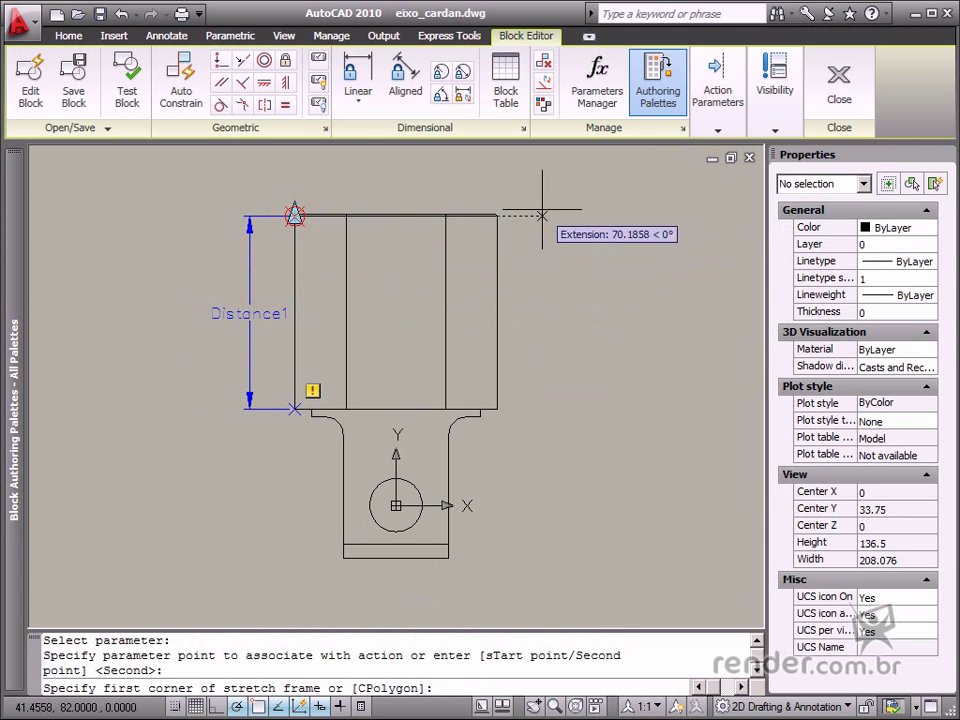
{"action": "left_click", "coordinate": [550, 172]}
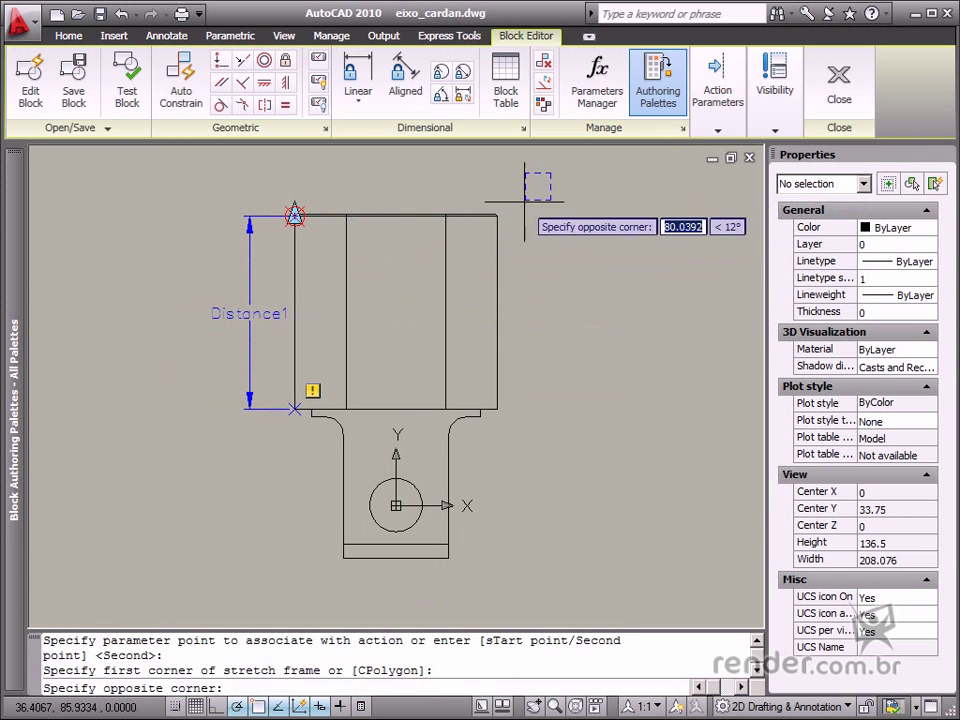
{"action": "left_click", "coordinate": [266, 288]}
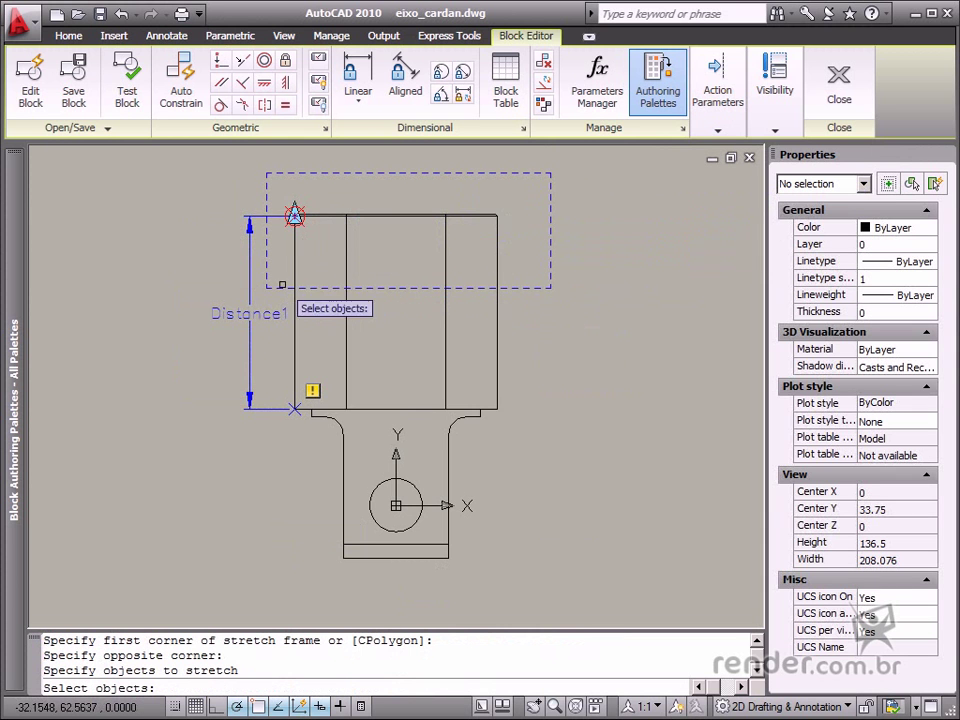
{"action": "left_click", "coordinate": [520, 192]}
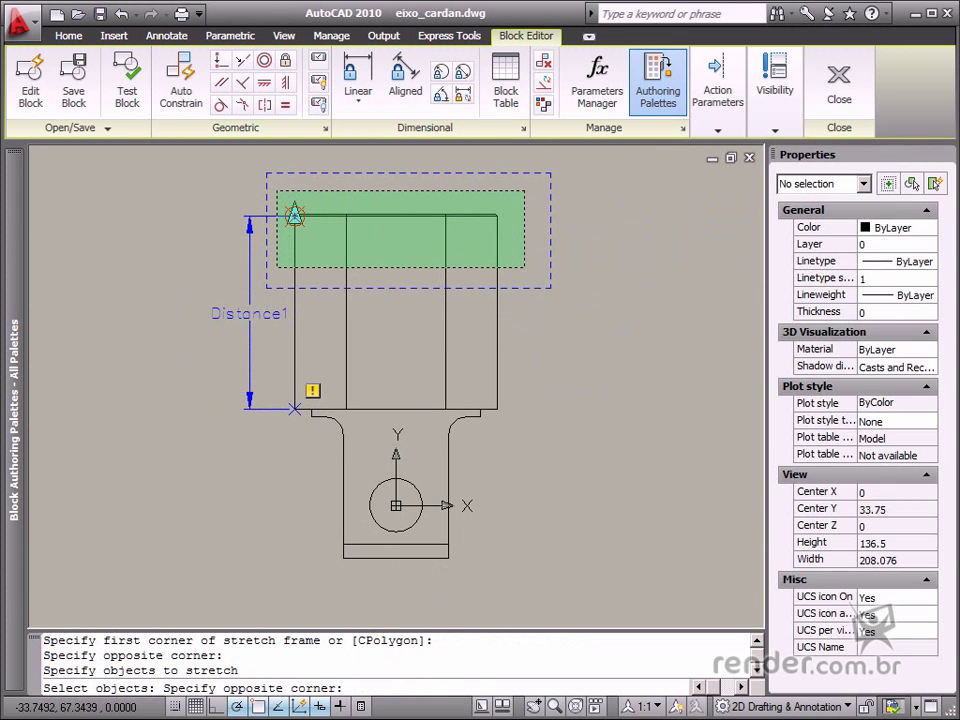
{"action": "left_click", "coordinate": [277, 267]}
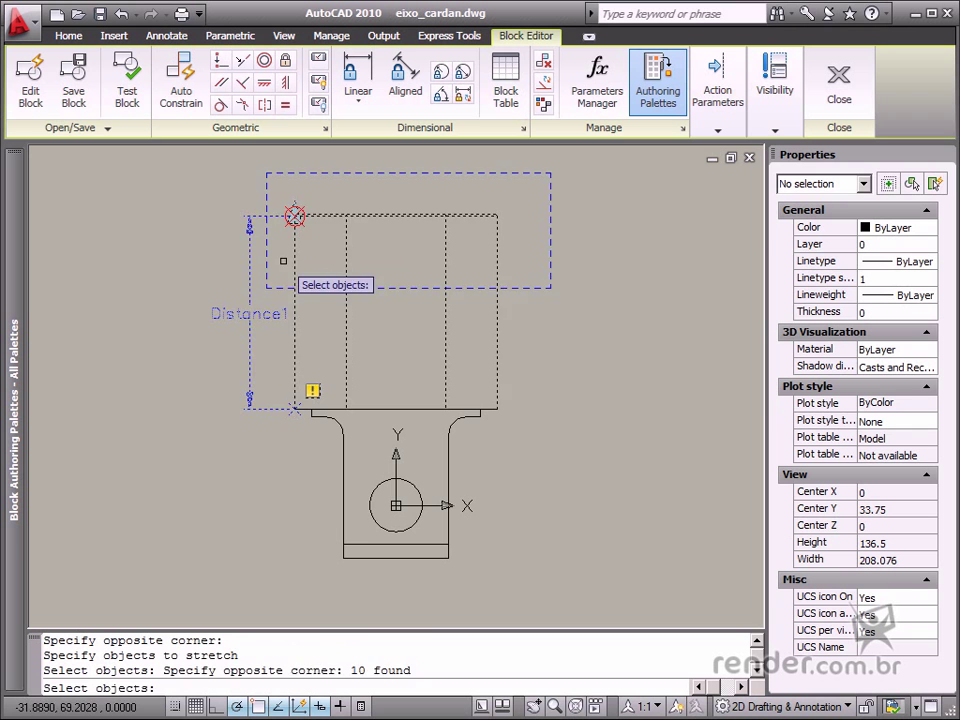
{"action": "key", "text": "Return"}
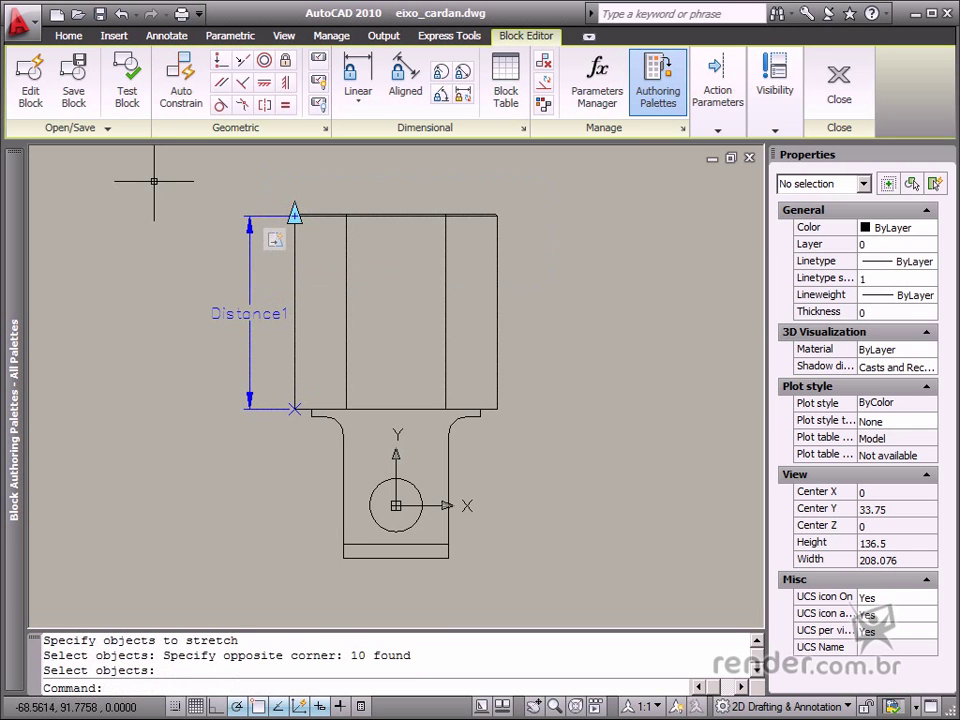
Test the block by stretching its upper grip to distances of about 95, 47, 113 and 26, and close the test window
{"action": "left_click", "coordinate": [134, 100]}
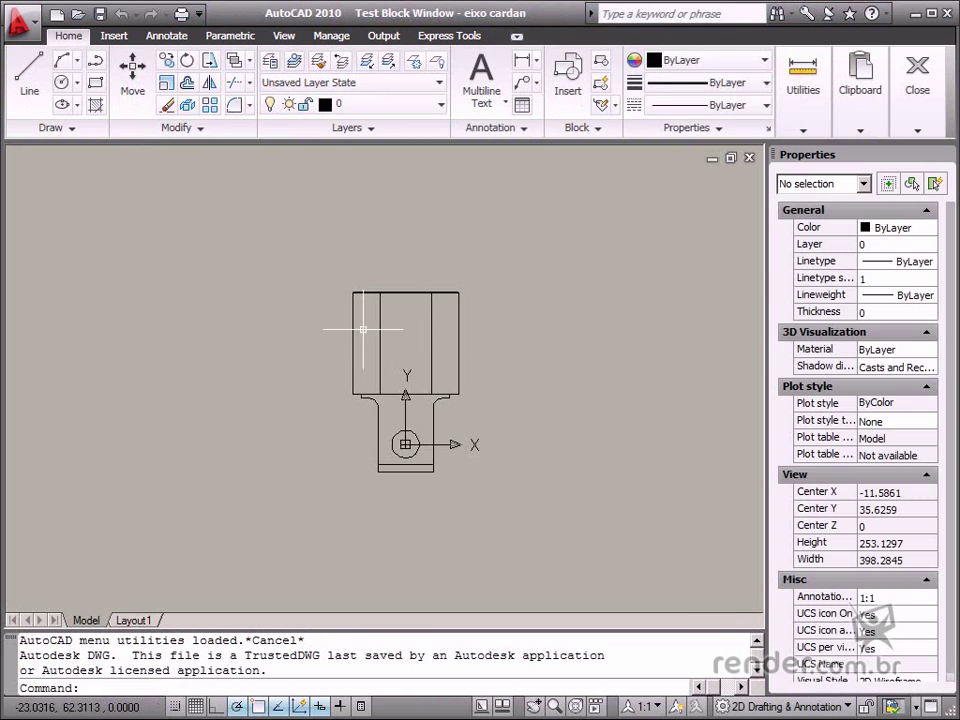
{"action": "left_click", "coordinate": [351, 328]}
{"action": "left_click", "coordinate": [352, 292]}
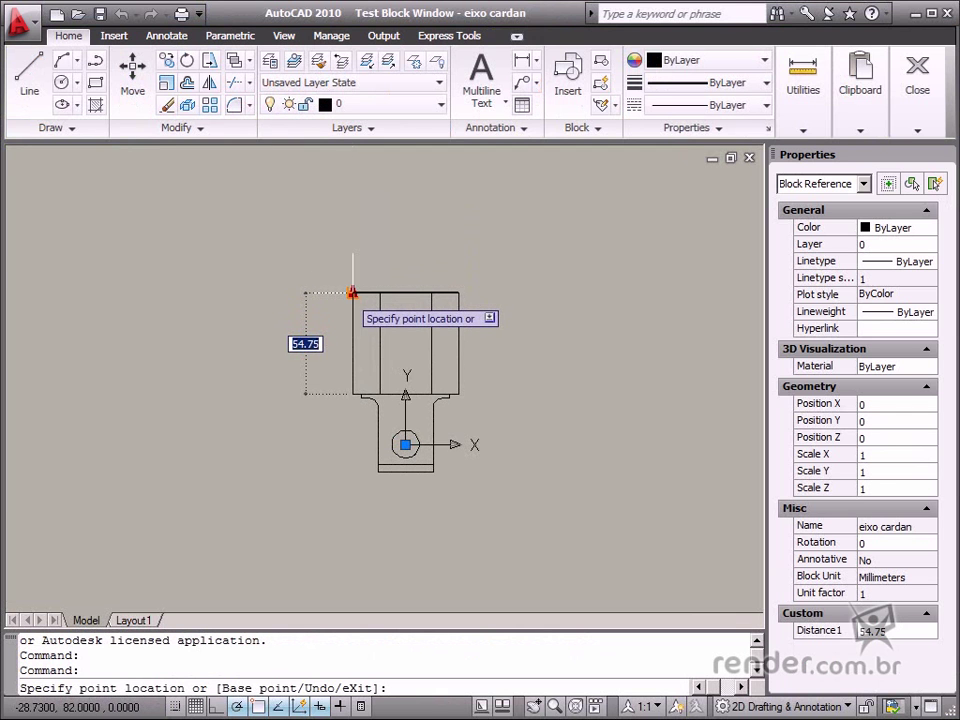
{"action": "left_click", "coordinate": [352, 219]}
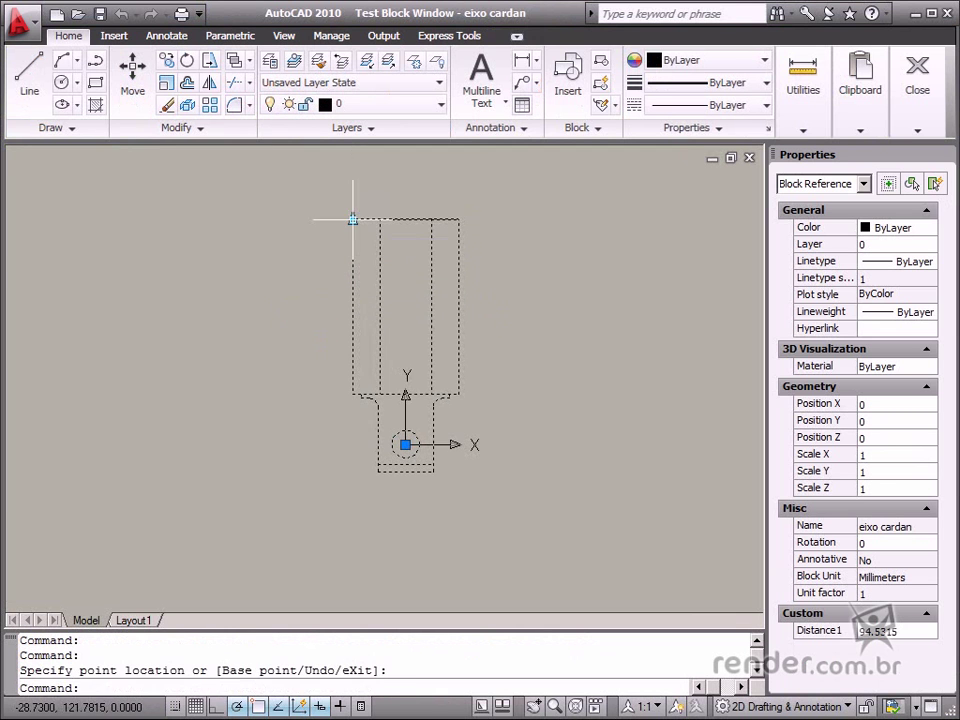
{"action": "left_click", "coordinate": [352, 219]}
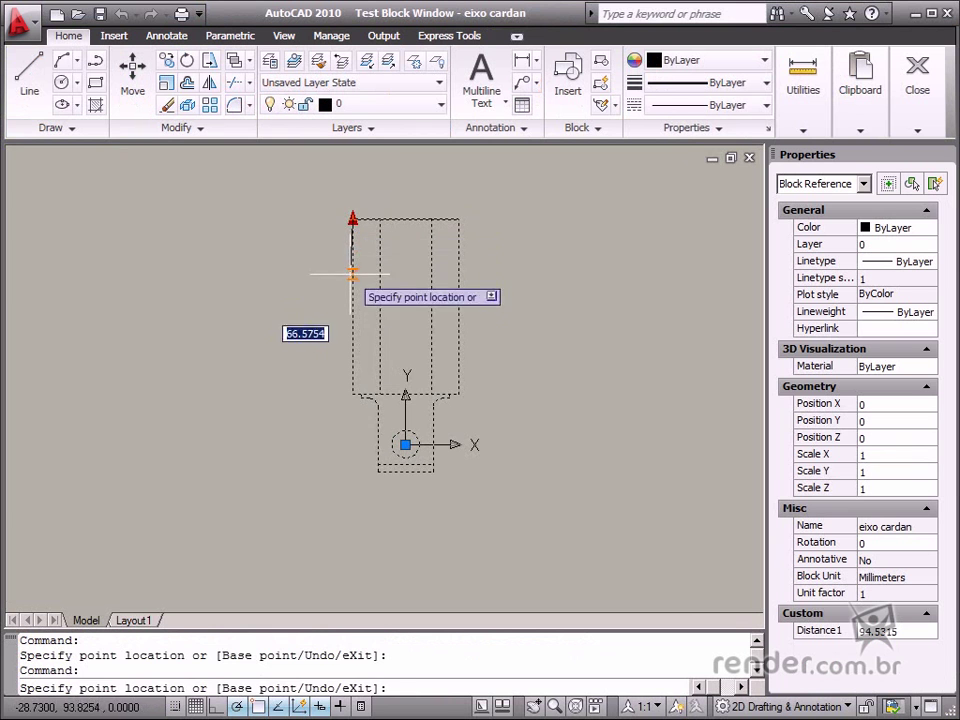
{"action": "left_click", "coordinate": [352, 306]}
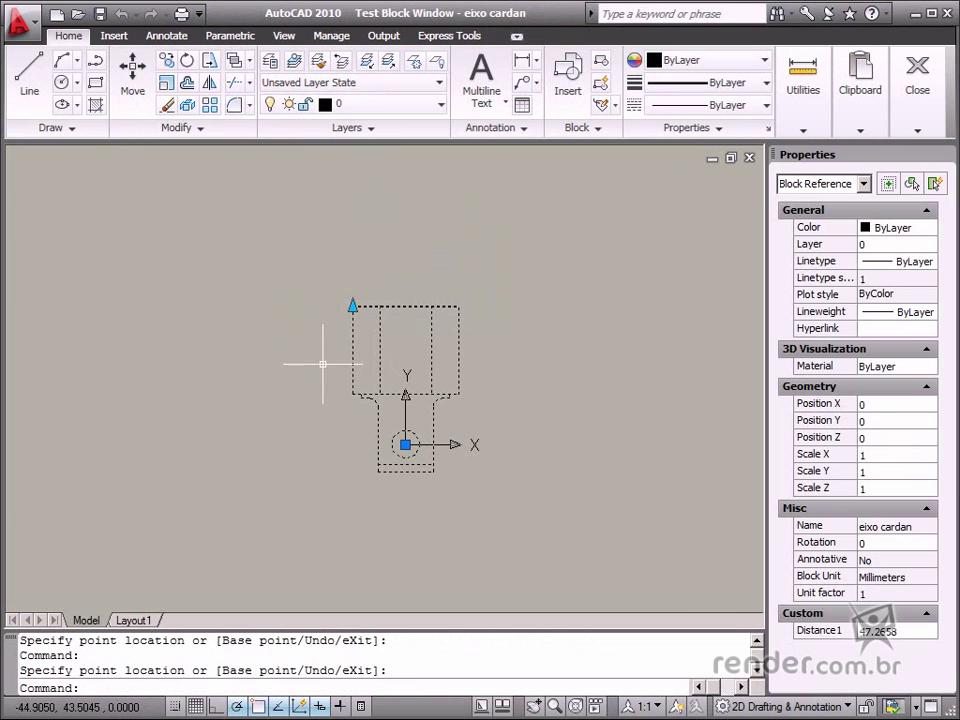
{"action": "left_click", "coordinate": [352, 306]}
{"action": "left_click", "coordinate": [352, 185]}
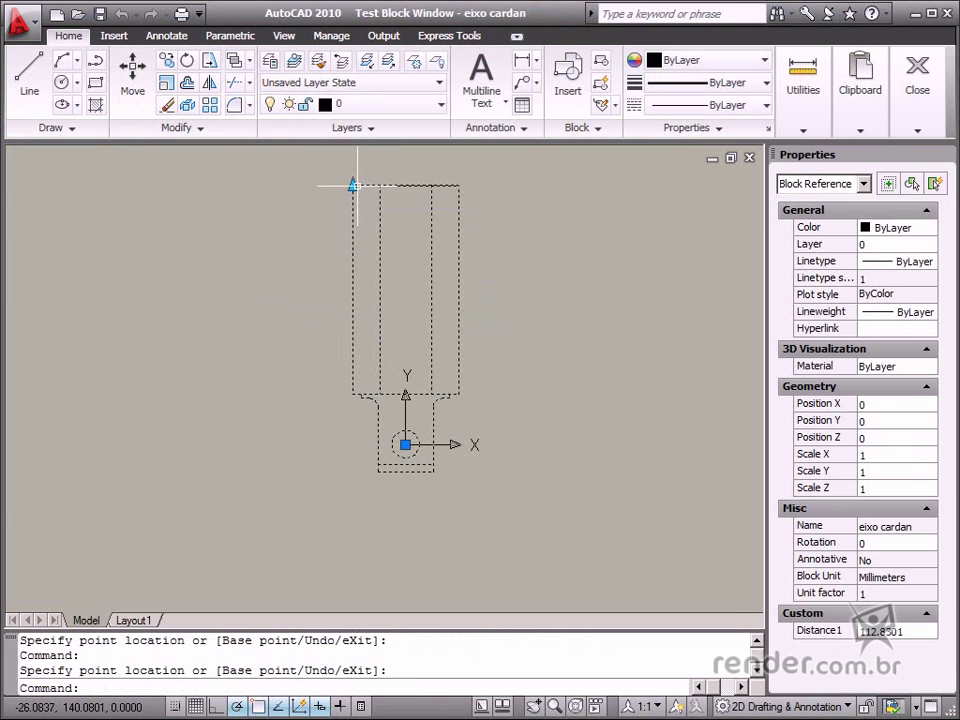
{"action": "left_click", "coordinate": [352, 185]}
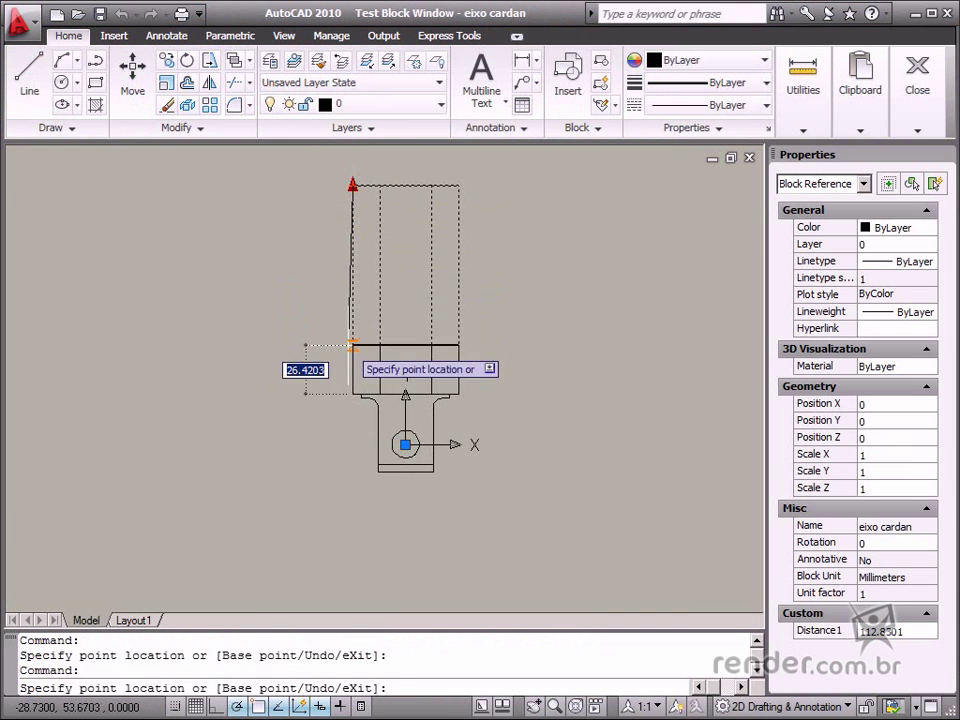
{"action": "left_click", "coordinate": [352, 345]}
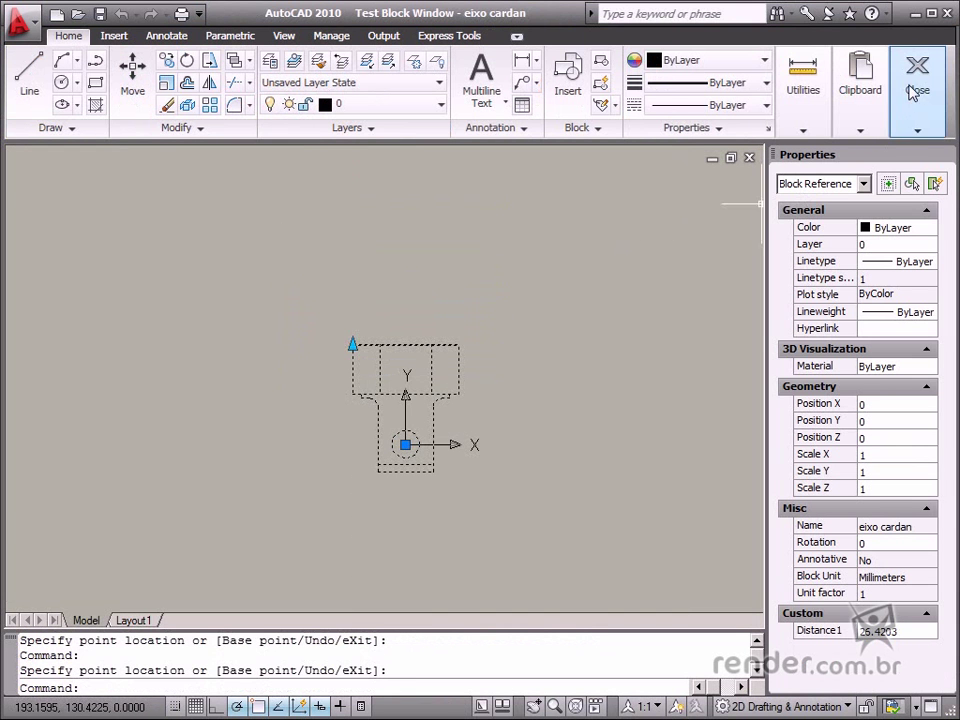
{"action": "mouse_move", "coordinate": [912, 92]}
{"action": "left_click", "coordinate": [917, 198]}
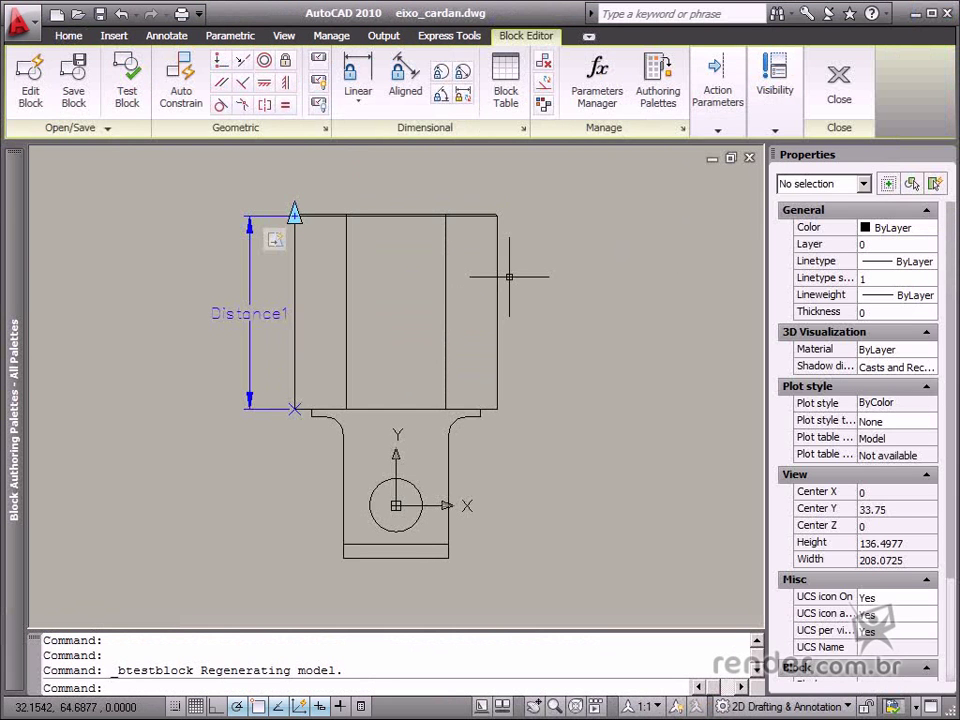
Select the linear parameter along the wide body's edge and set its distance type to Increment
{"action": "mouse_move", "coordinate": [407, 330]}
{"action": "middle_mouse_down"}
{"action": "mouse_move", "coordinate": [420, 334]}
{"action": "mouse_move", "coordinate": [437, 389]}
{"action": "middle_mouse_up"}
{"action": "scroll", "coordinate": [441, 379], "scroll_direction": "down", "scroll_amount": 2}
{"action": "scroll", "coordinate": [438, 378], "scroll_direction": "up", "scroll_amount": 2}
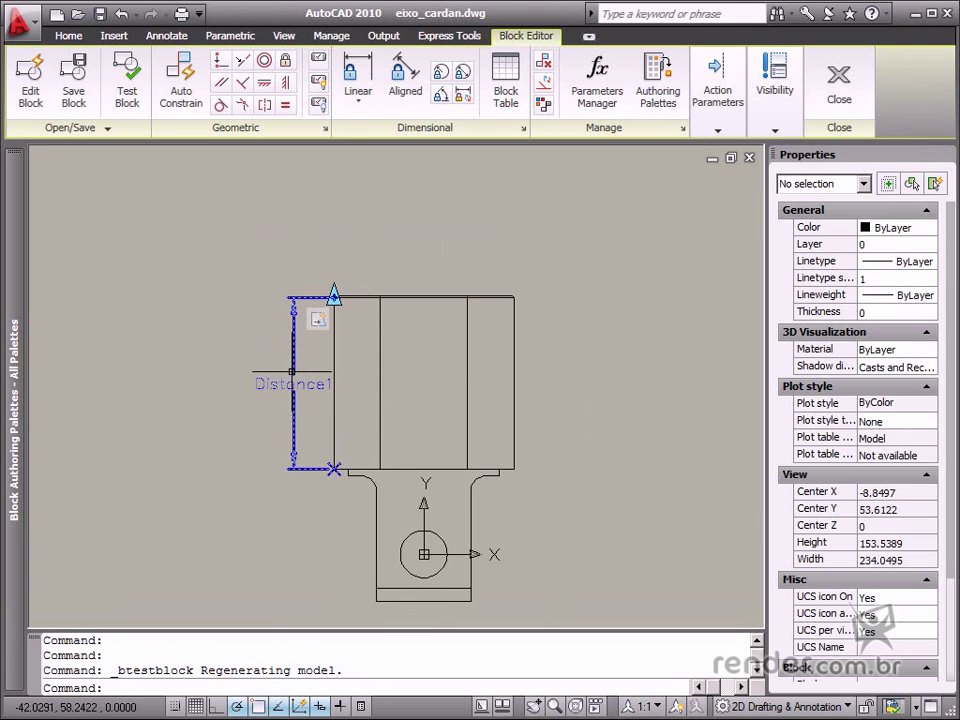
{"action": "left_click", "coordinate": [295, 384]}
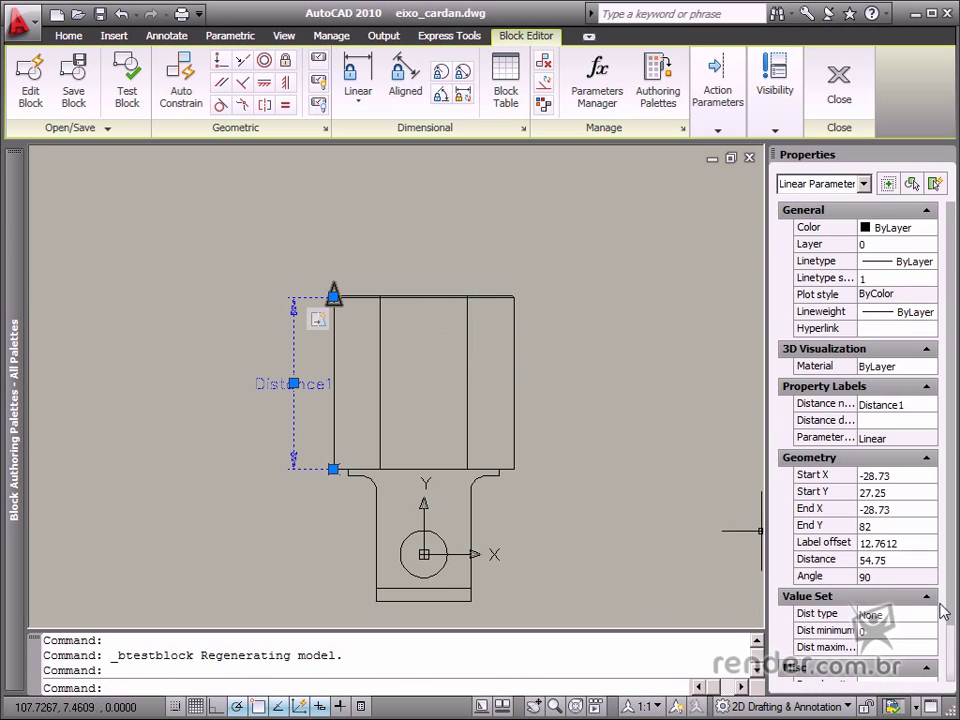
{"action": "left_click", "coordinate": [893, 615]}
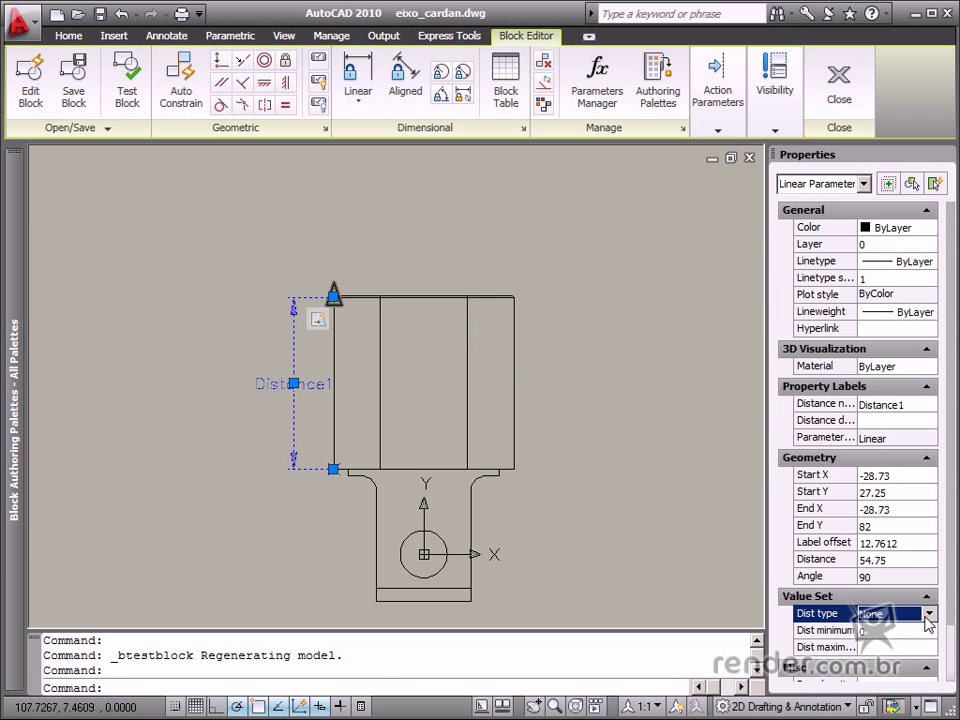
{"action": "left_click", "coordinate": [928, 614]}
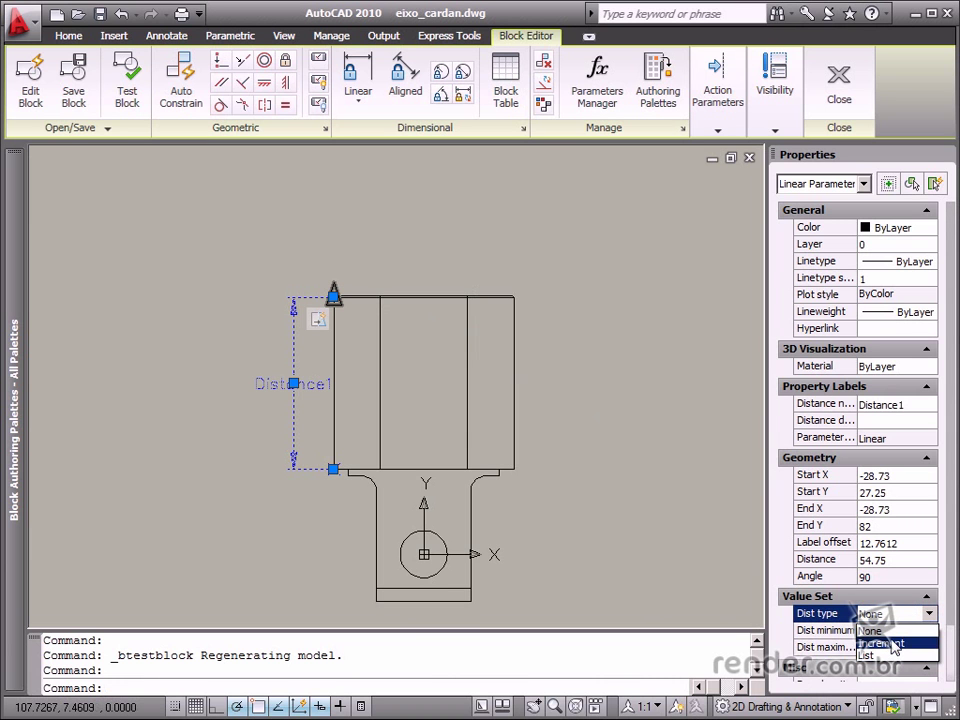
{"action": "left_click", "coordinate": [893, 643]}
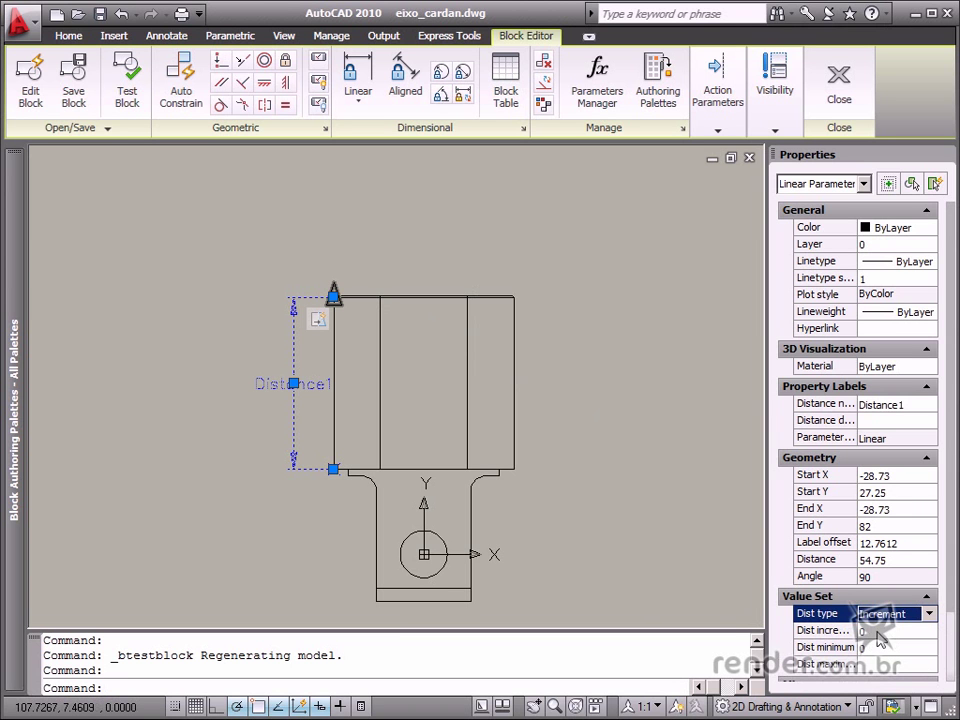
Set the linear parameter's distance increment to 15, with a minimum of 50 and a maximum of 100
{"action": "left_click", "coordinate": [876, 631]}
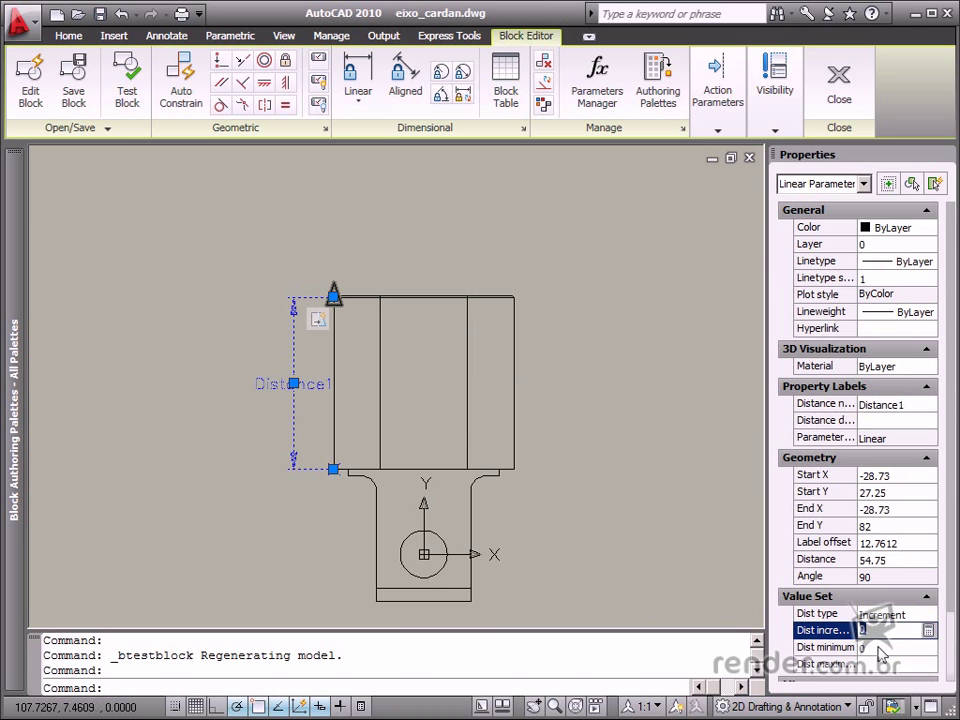
{"action": "left_click", "coordinate": [856, 649]}
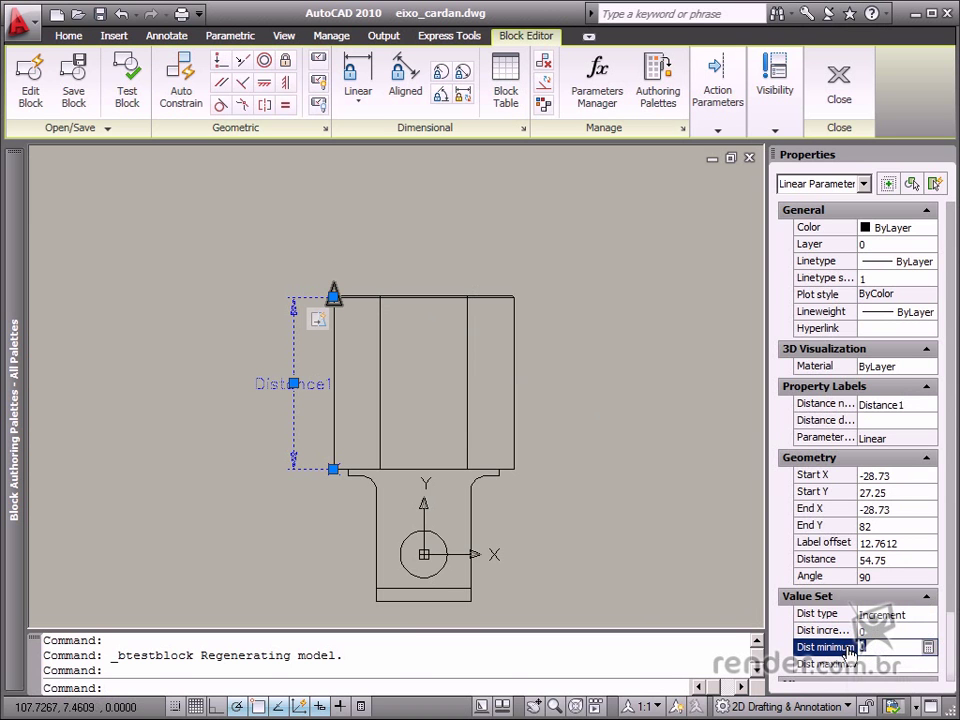
{"action": "left_click", "coordinate": [889, 664]}
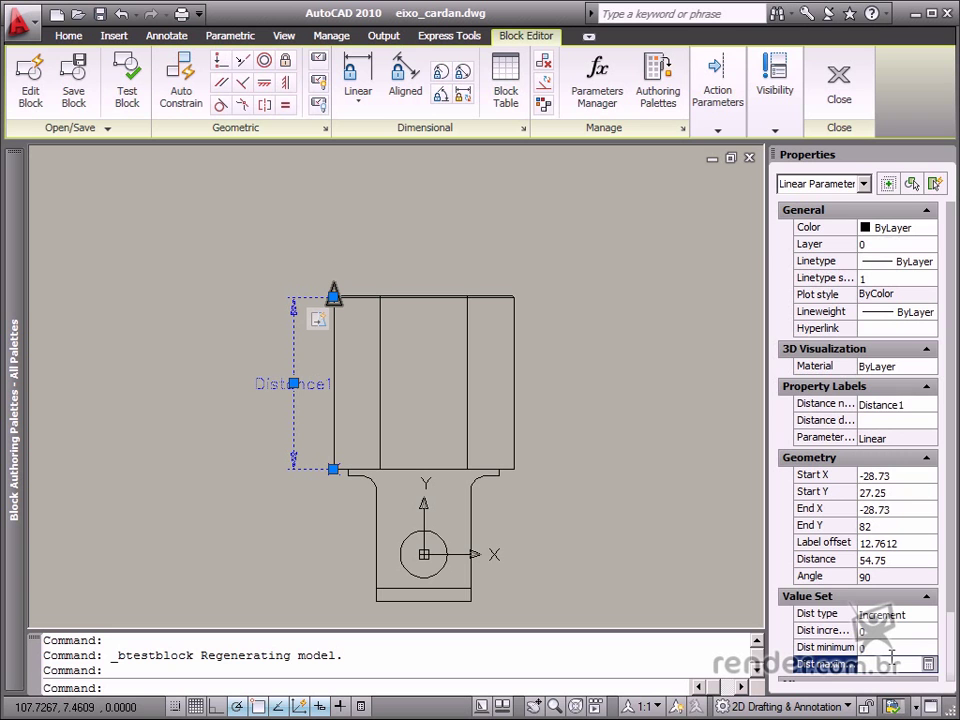
{"action": "left_click", "coordinate": [866, 628]}
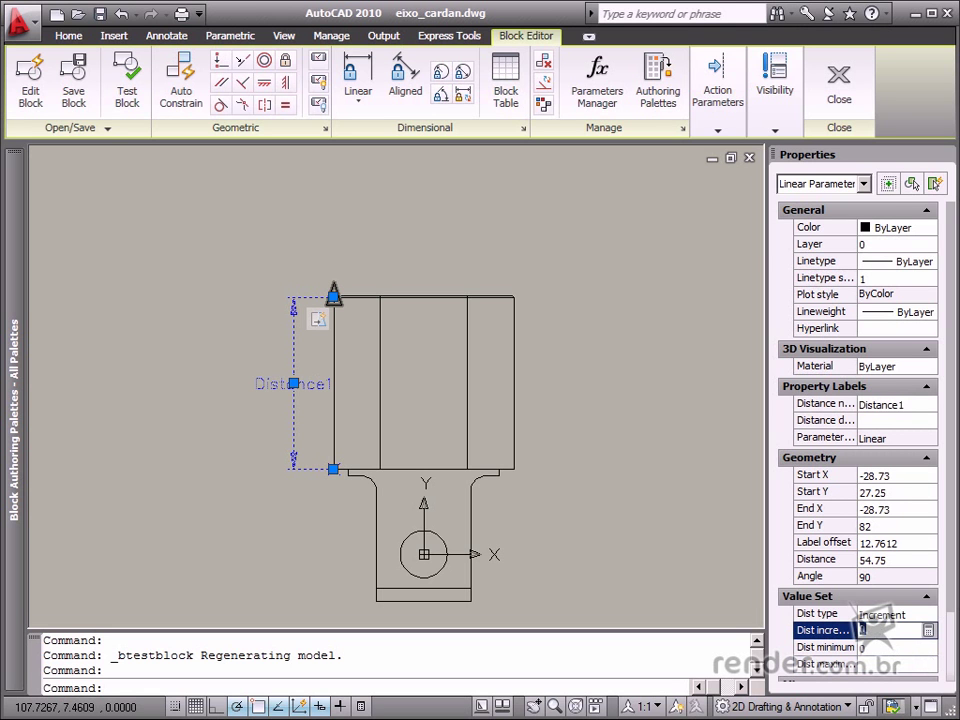
{"action": "left_click", "coordinate": [872, 647]}
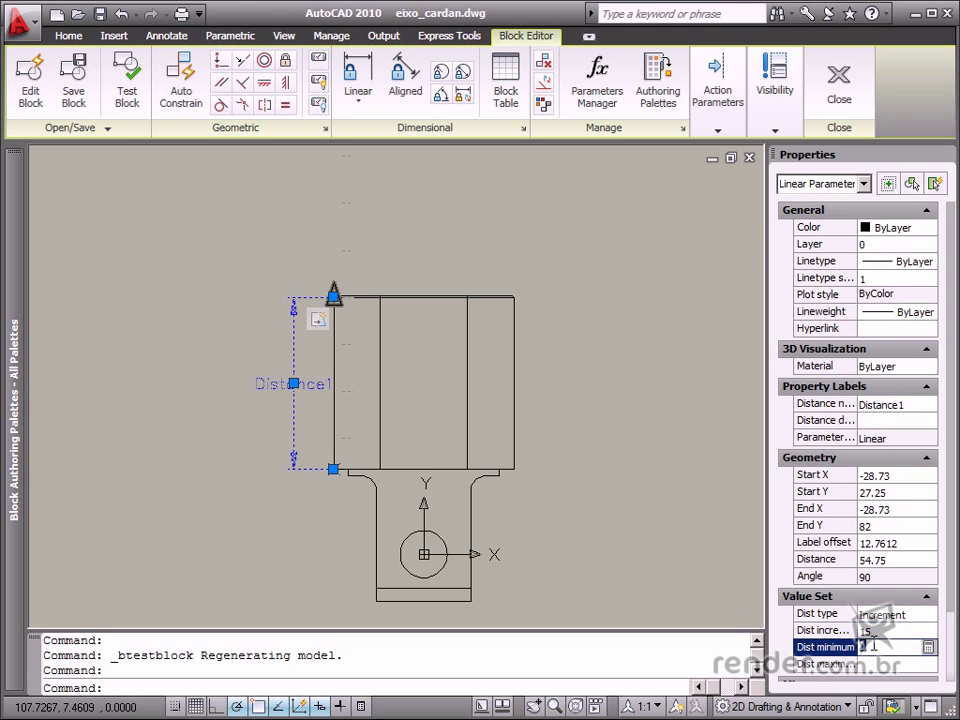
{"action": "left_click", "coordinate": [866, 664]}
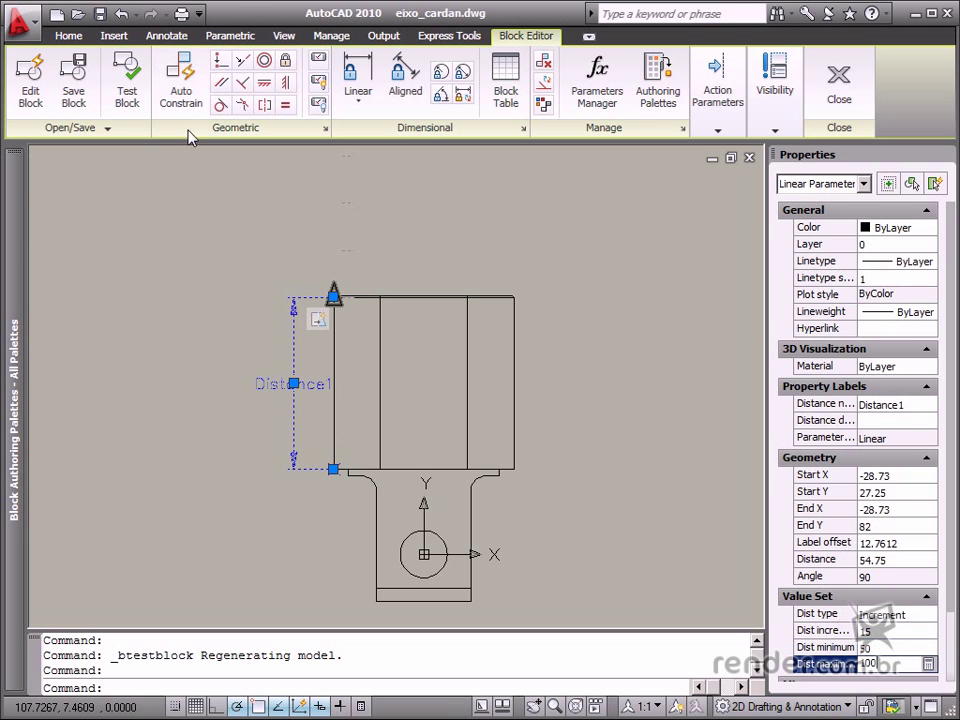
{"action": "left_click", "coordinate": [873, 647]}
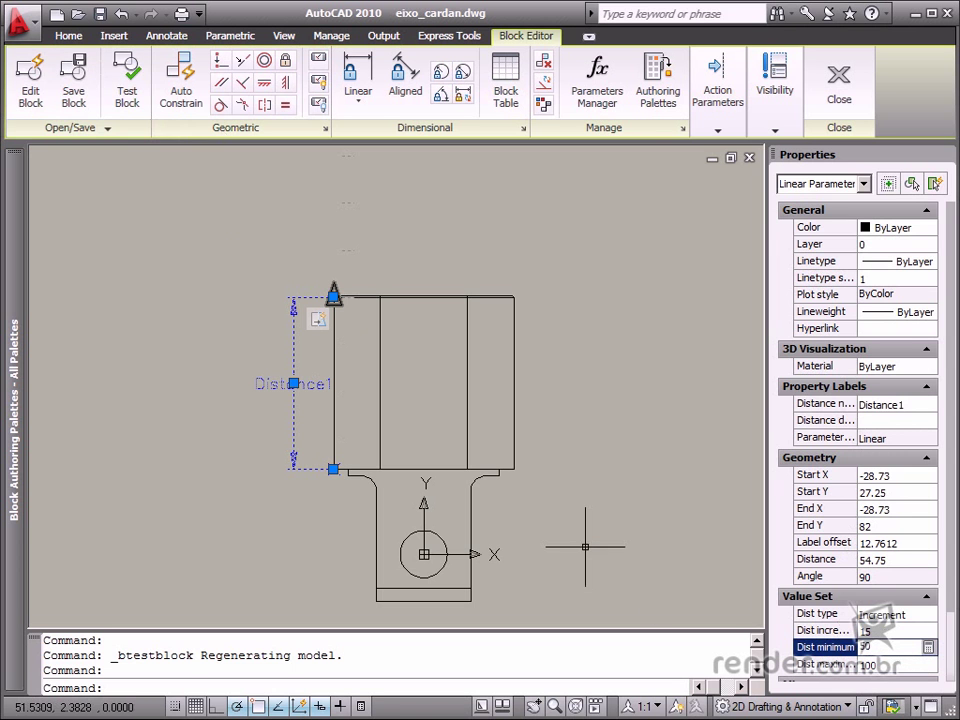
Test the block by stretching its upper grip to a distance of 69.75, and close the test window
{"action": "left_click", "coordinate": [112, 80]}
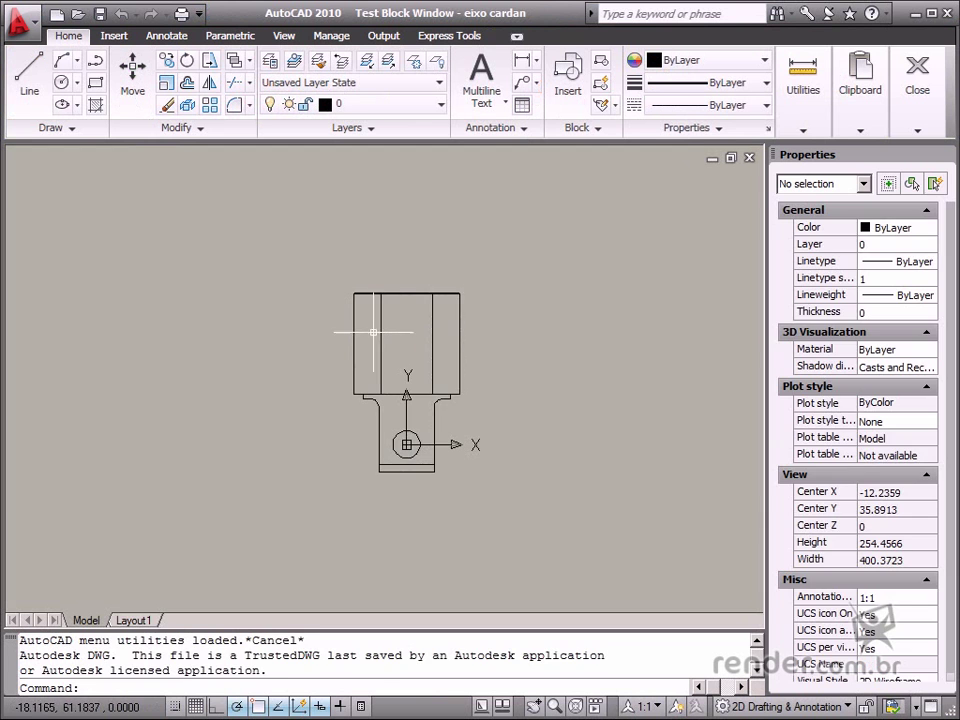
{"action": "left_click", "coordinate": [380, 331]}
{"action": "left_click", "coordinate": [354, 293]}
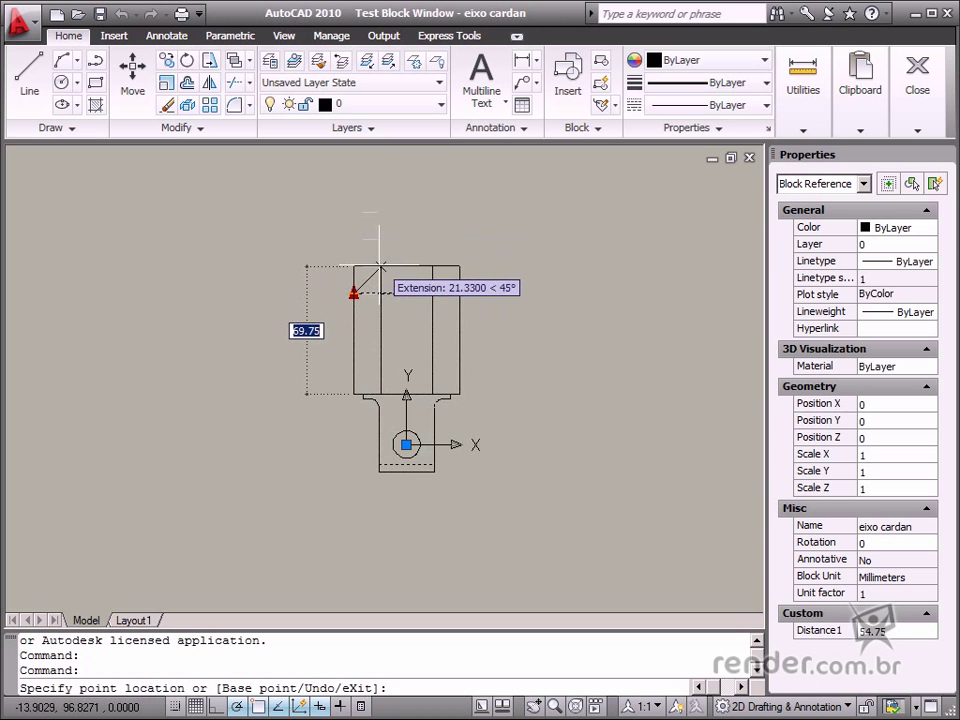
{"action": "scroll", "coordinate": [375, 275], "scroll_direction": "up", "scroll_amount": 2}
{"action": "scroll", "coordinate": [375, 275], "scroll_direction": "up", "scroll_amount": 3}
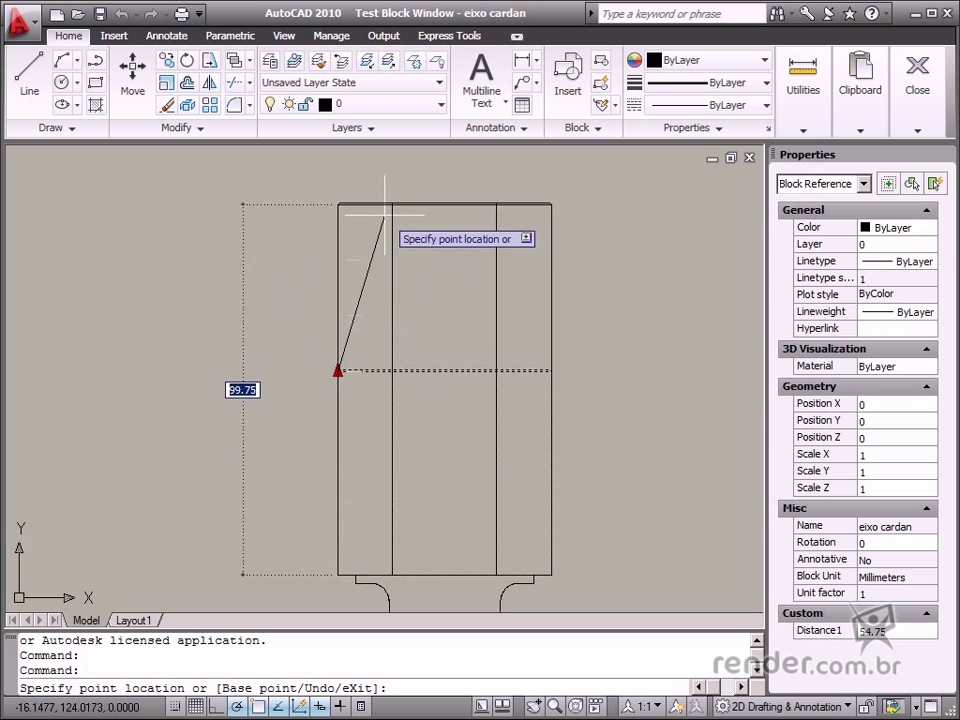
{"action": "left_click", "coordinate": [385, 343]}
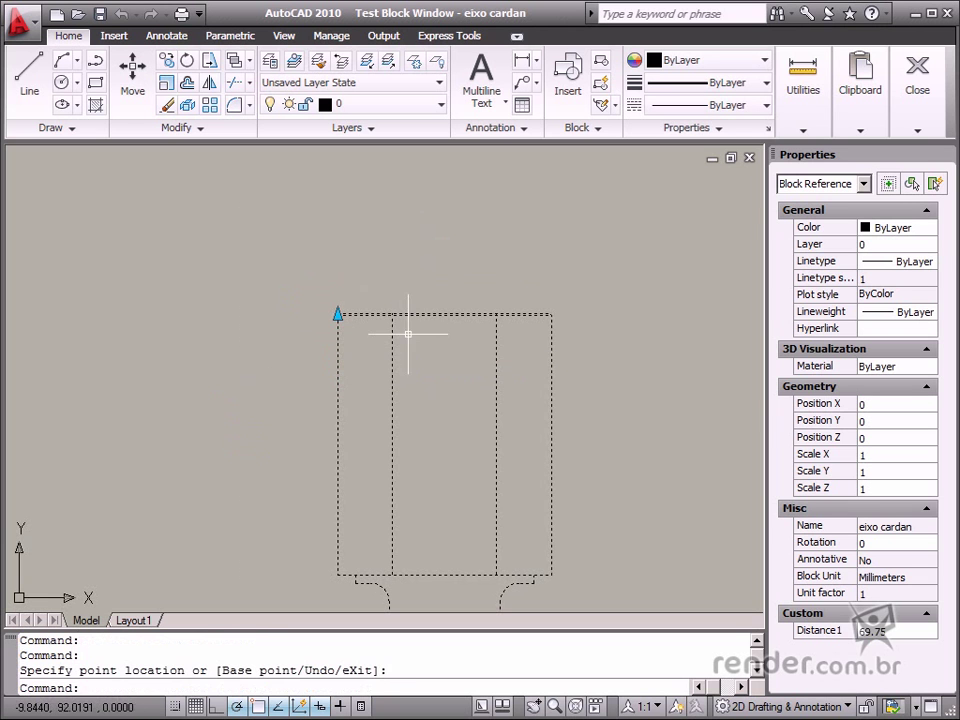
{"action": "left_click", "coordinate": [916, 88]}
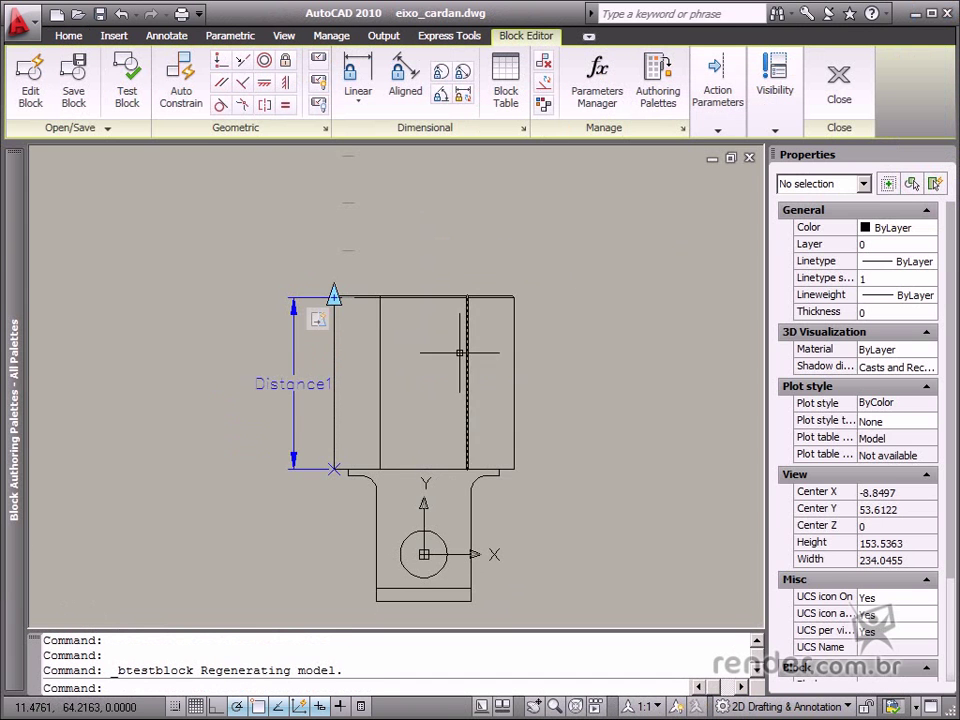
Select the linear parameter again and change its distance type to List
{"action": "left_click", "coordinate": [294, 370]}
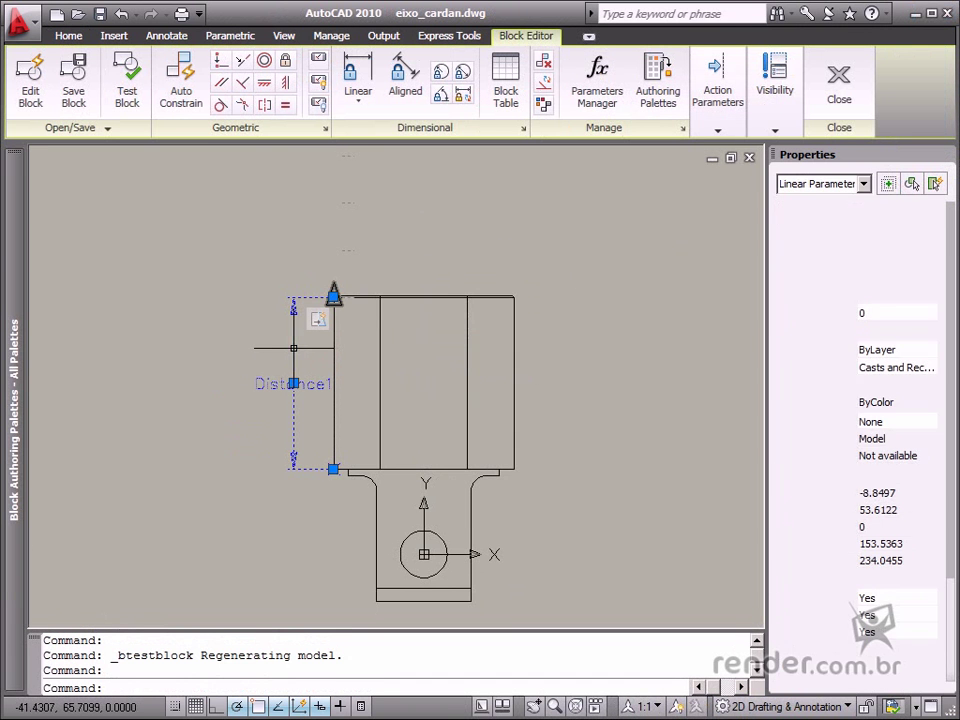
{"action": "left_click", "coordinate": [874, 615]}
{"action": "left_click", "coordinate": [876, 615]}
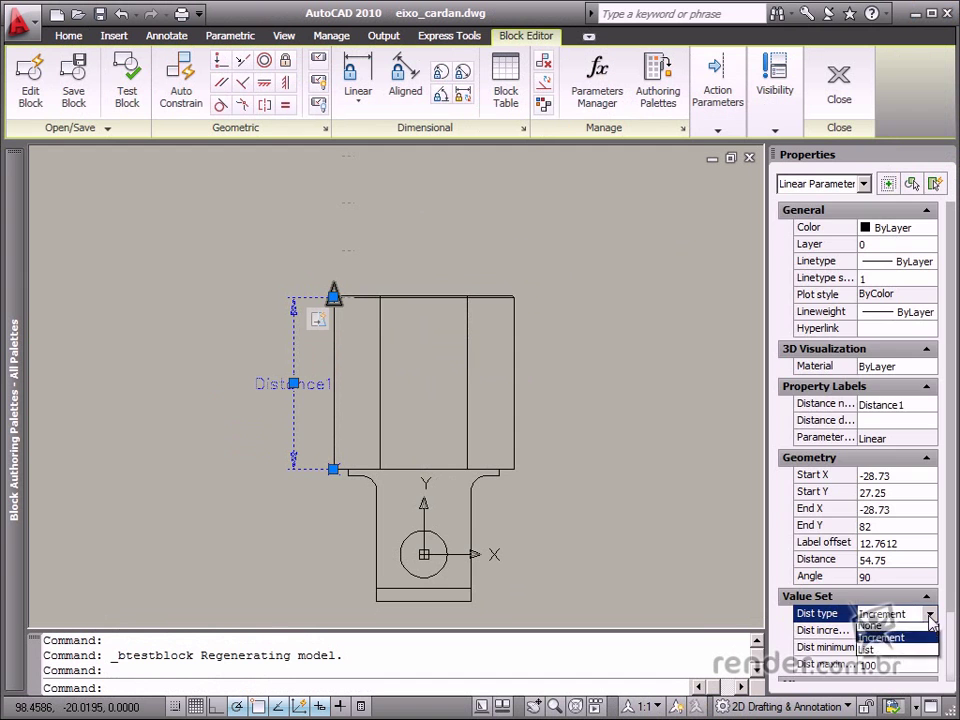
{"action": "left_click", "coordinate": [868, 655]}
Add the distances 55, 80, 100 and 150 to the linear parameter's distance value list
{"action": "left_click", "coordinate": [905, 630]}
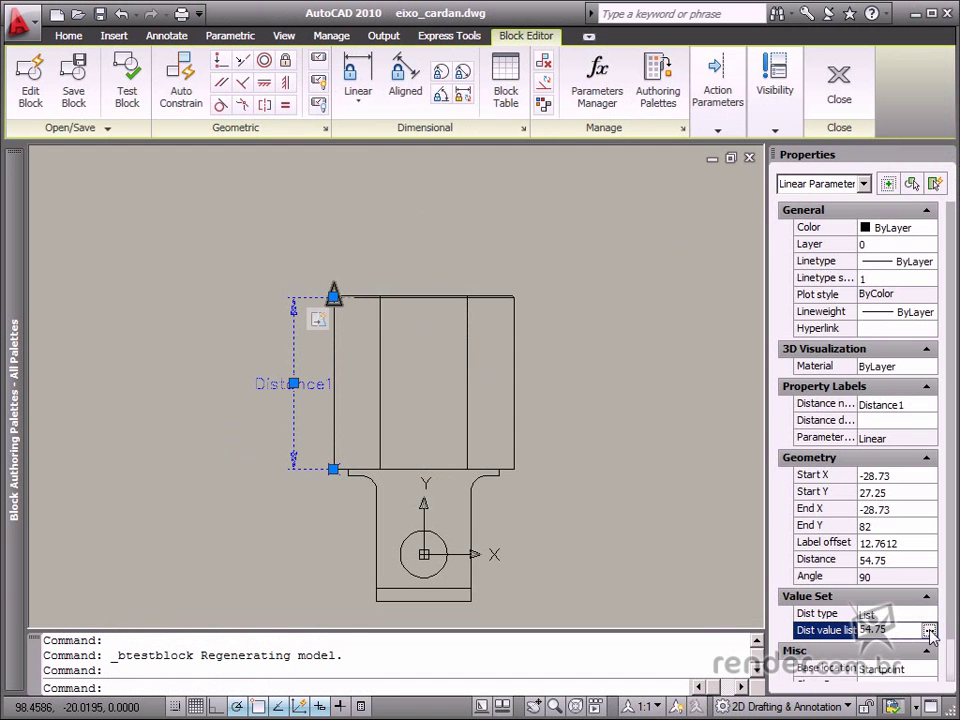
{"action": "left_click", "coordinate": [929, 630]}
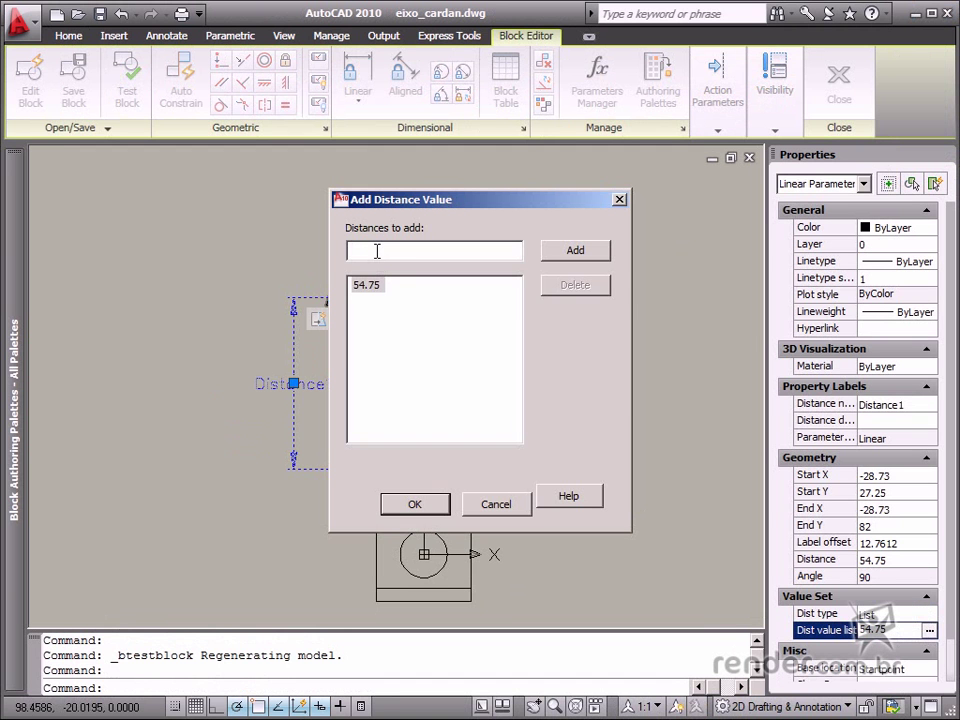
{"action": "type", "text": "55, 80, 100, 150"}
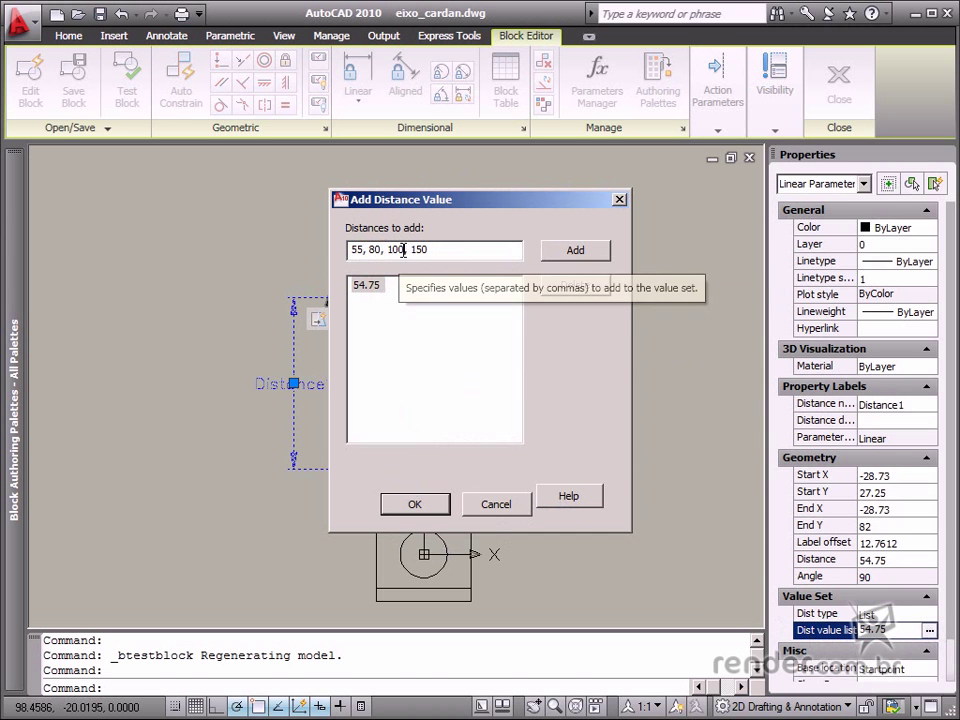
{"action": "left_click", "coordinate": [407, 251]}
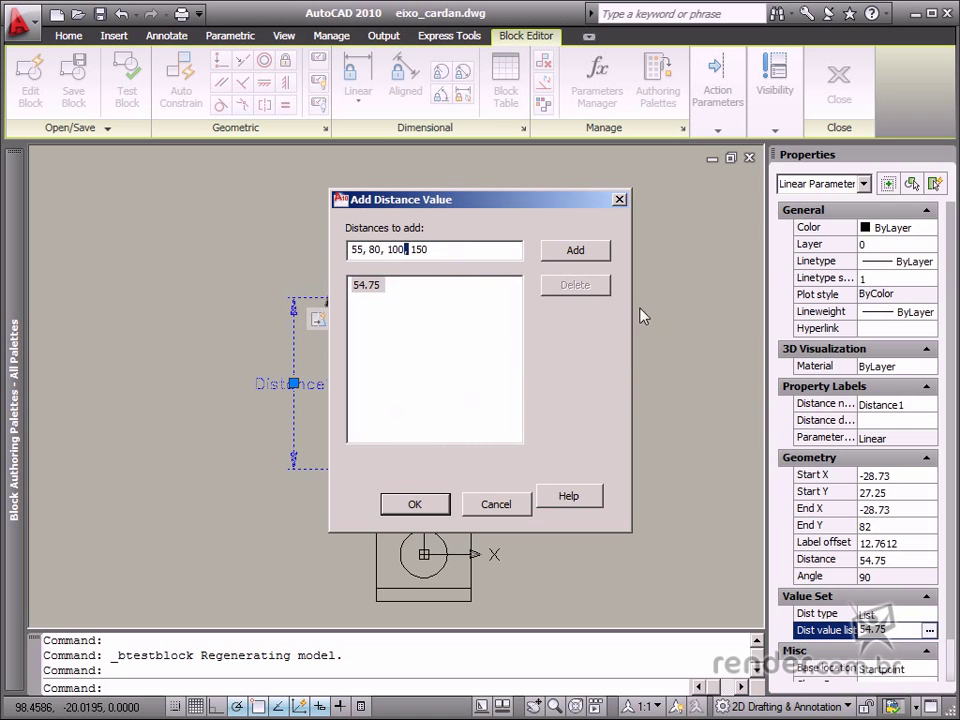
{"action": "left_click", "coordinate": [575, 254]}
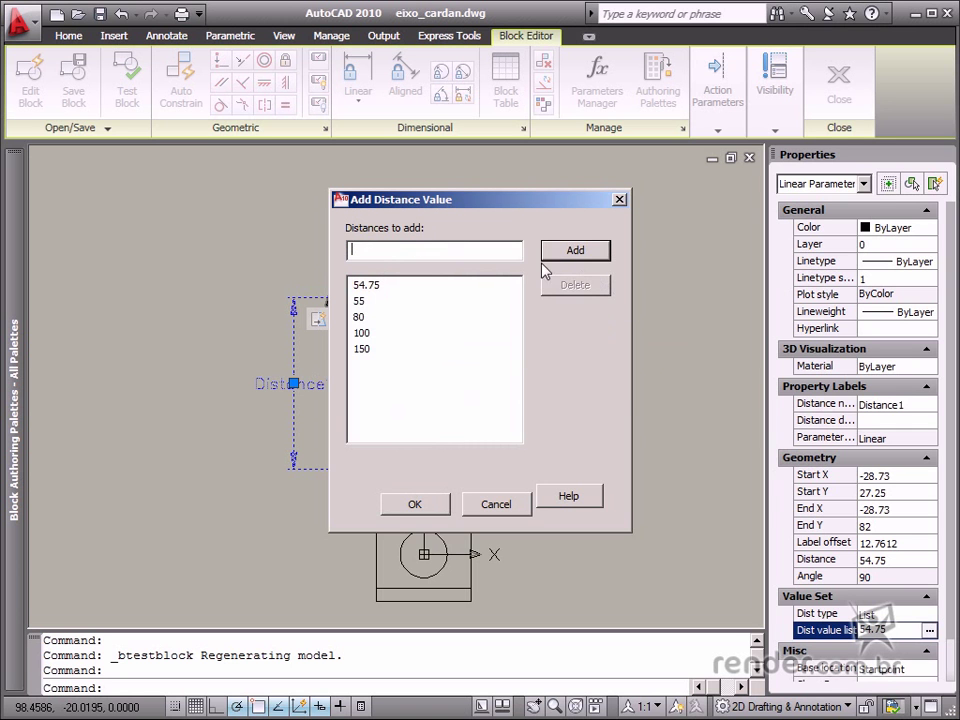
{"action": "left_click", "coordinate": [410, 505]}
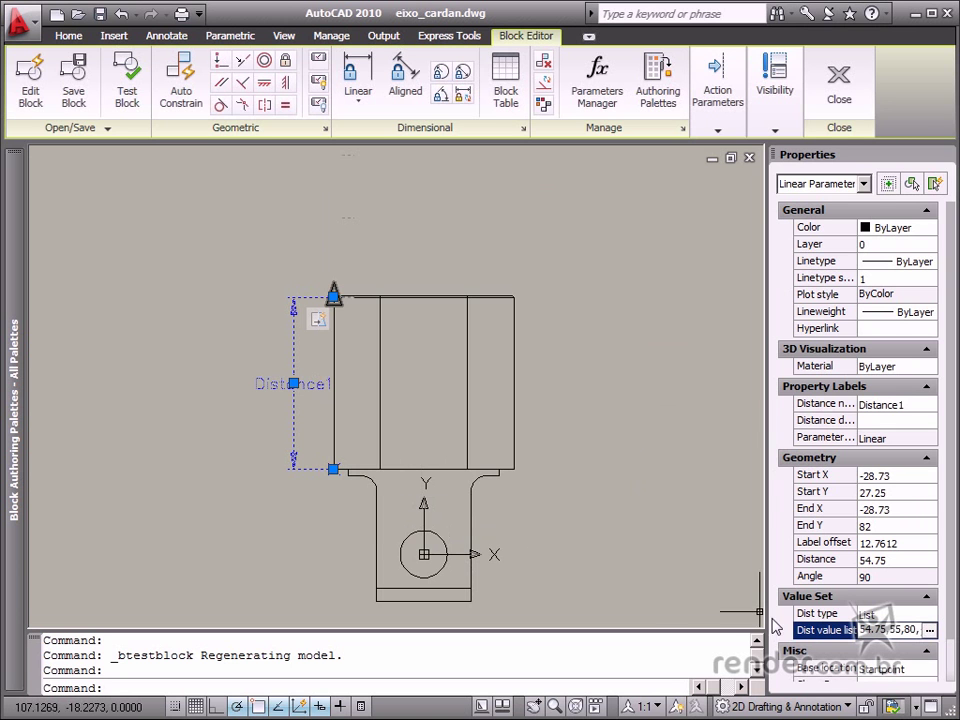
Test the block by pulling its upper grip to the listed distance of 100 without placing it, and close the test window
{"action": "left_click", "coordinate": [127, 82]}
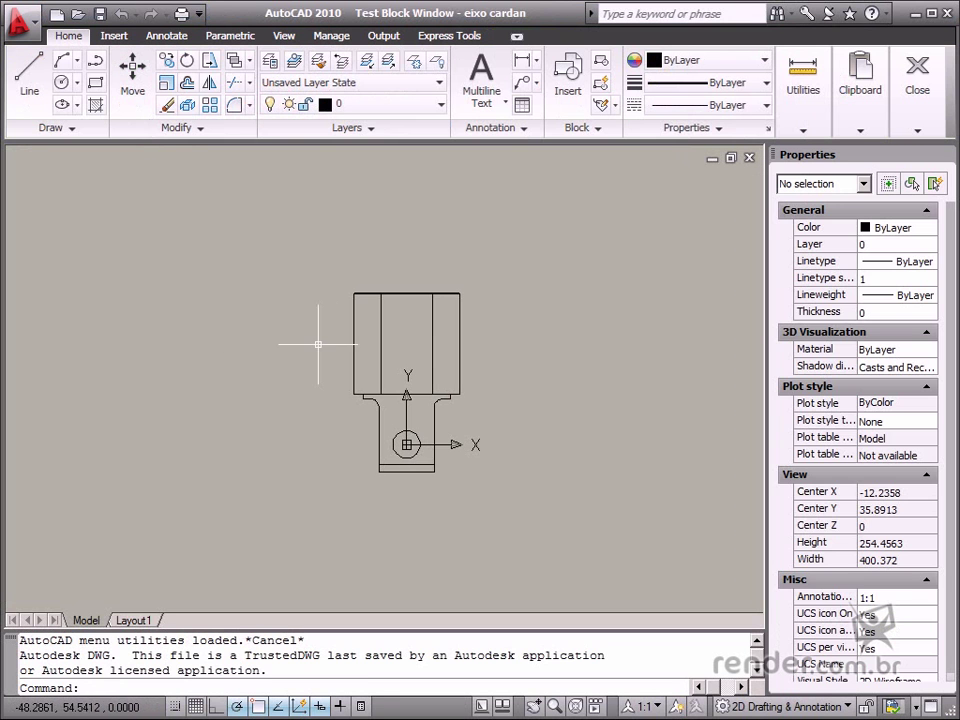
{"action": "left_click", "coordinate": [350, 340]}
{"action": "left_click", "coordinate": [353, 290]}
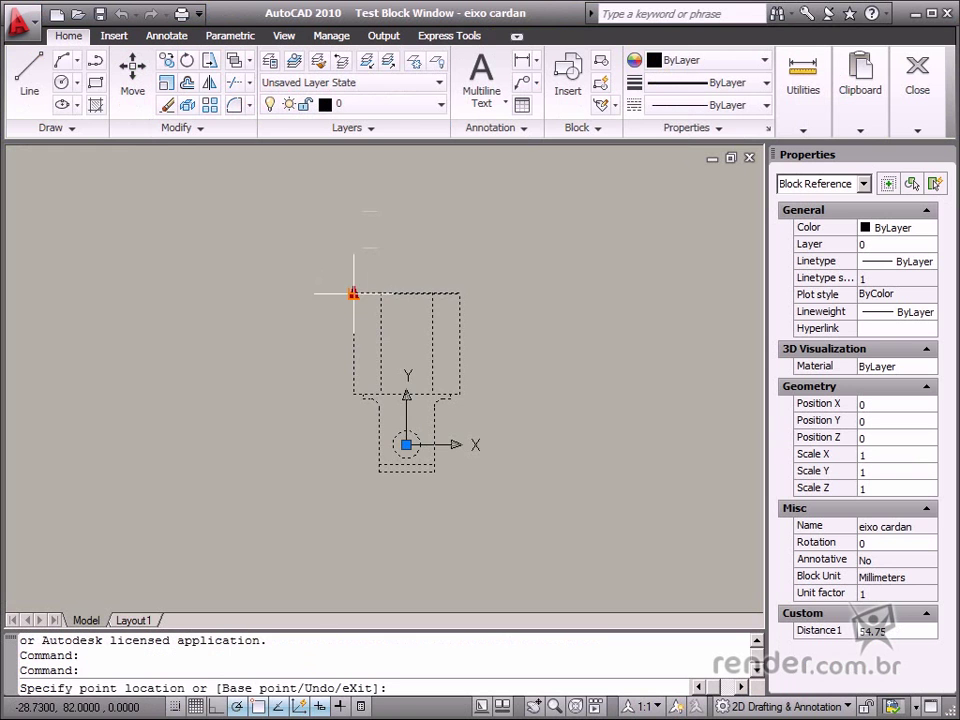
{"action": "middle_click_drag", "start_coordinate": [360, 225], "coordinate": [341, 316]}
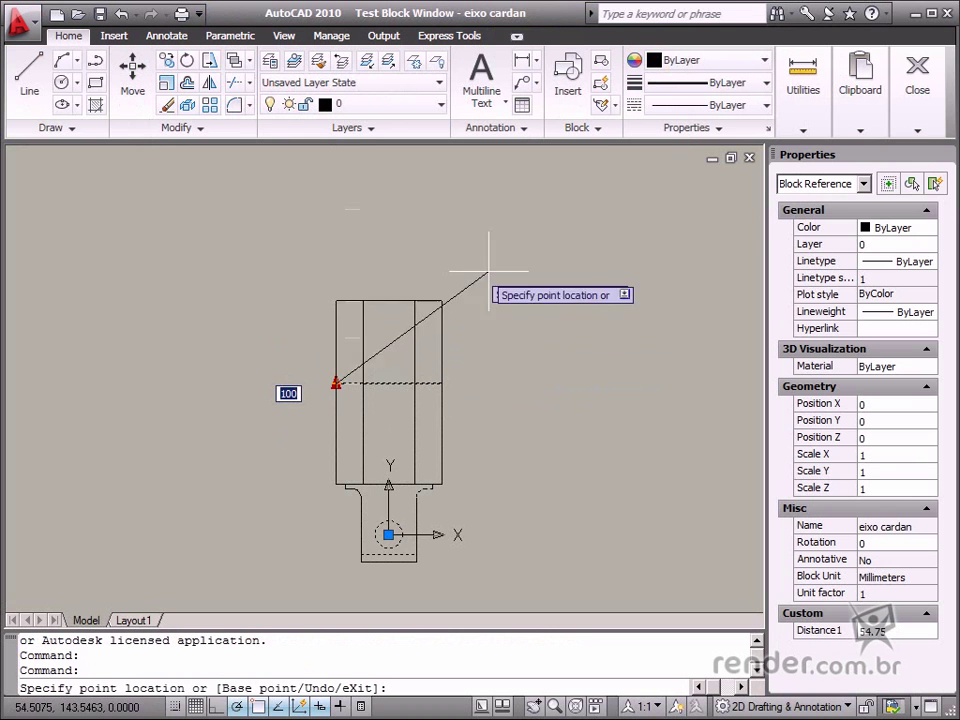
{"action": "left_click", "coordinate": [910, 115]}
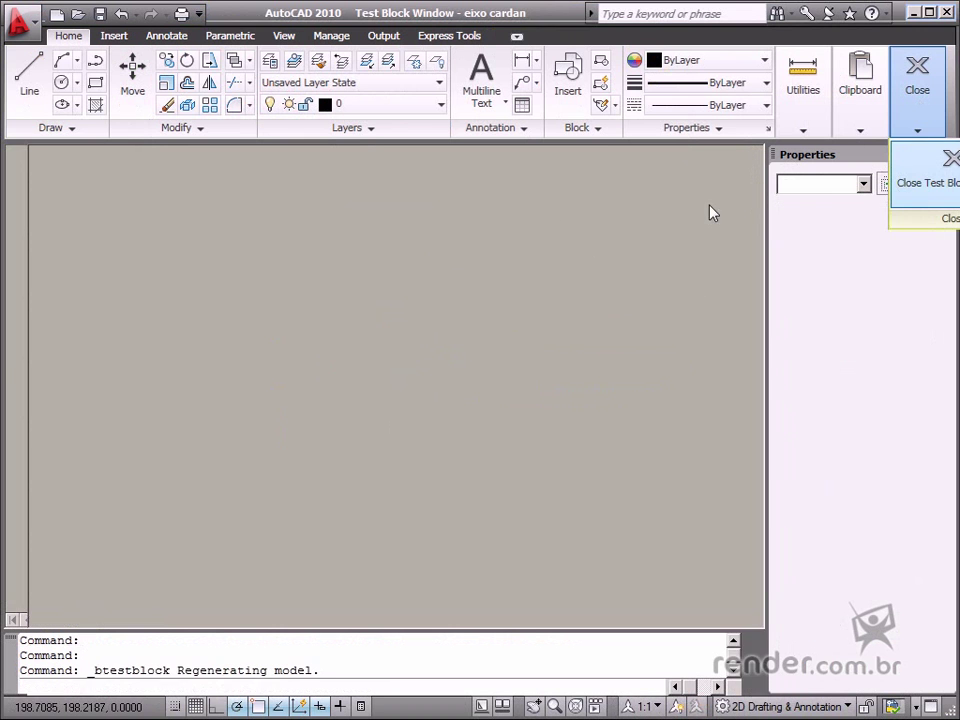